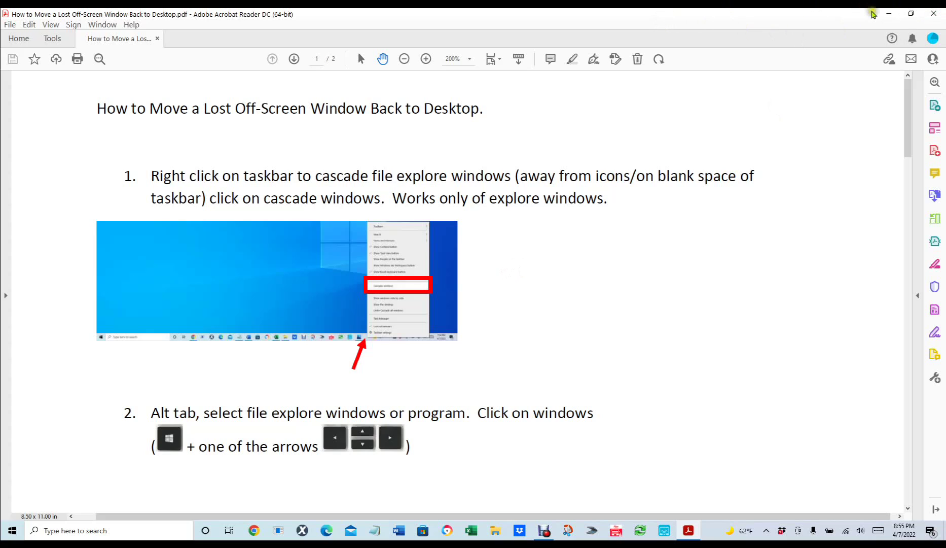
- Minimize the Acrobat Reader instructions PDF to reveal the empty desktop
click(888, 13)
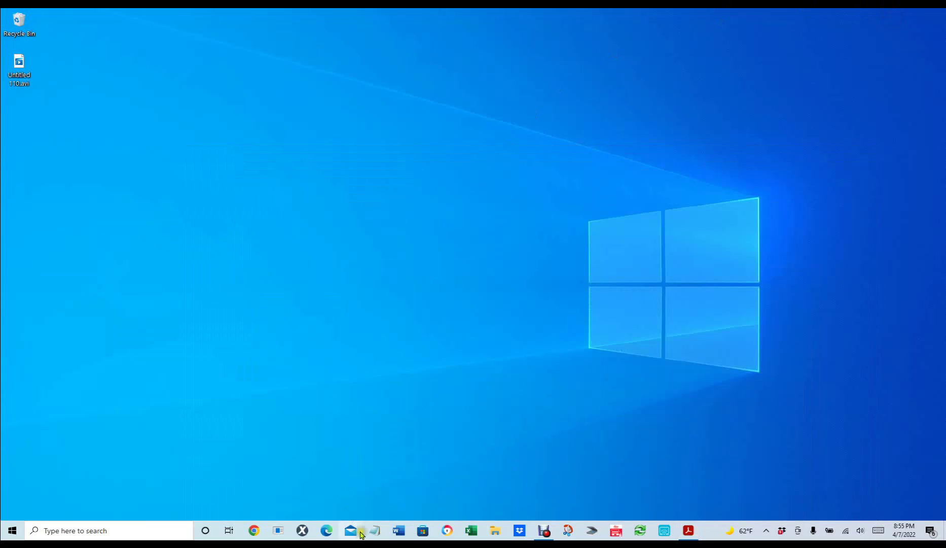
- Open File Explorer and go to Insurance Folder > Xactimate X1 Menus
click(494, 531)
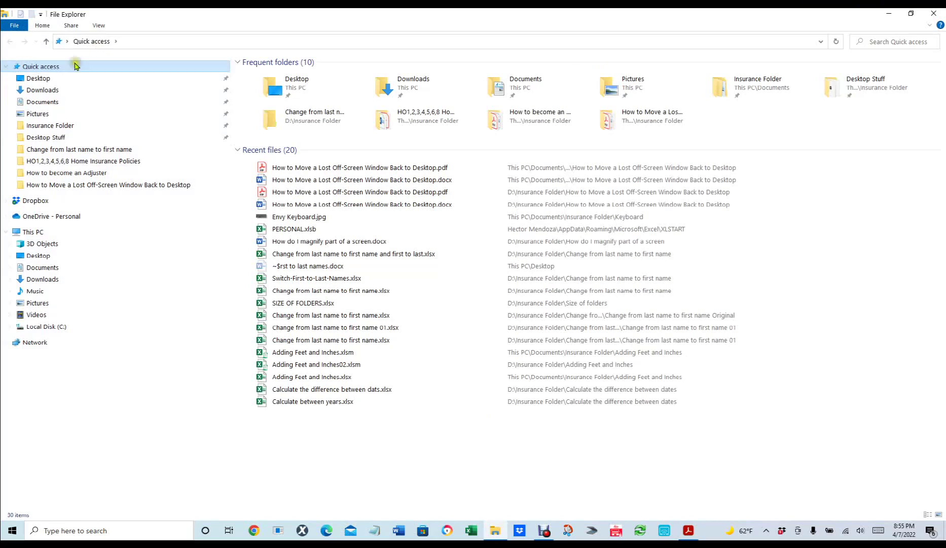
click(42, 126)
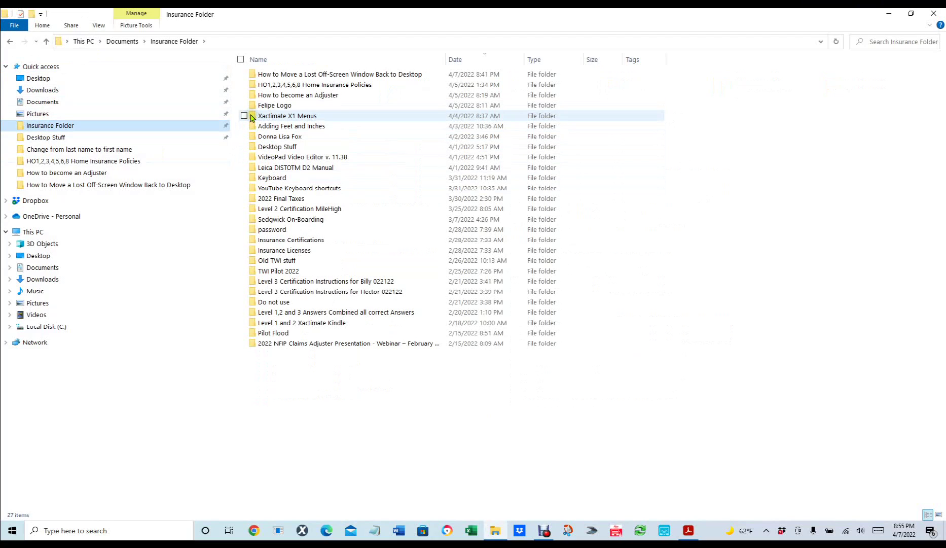
double_click(273, 116)
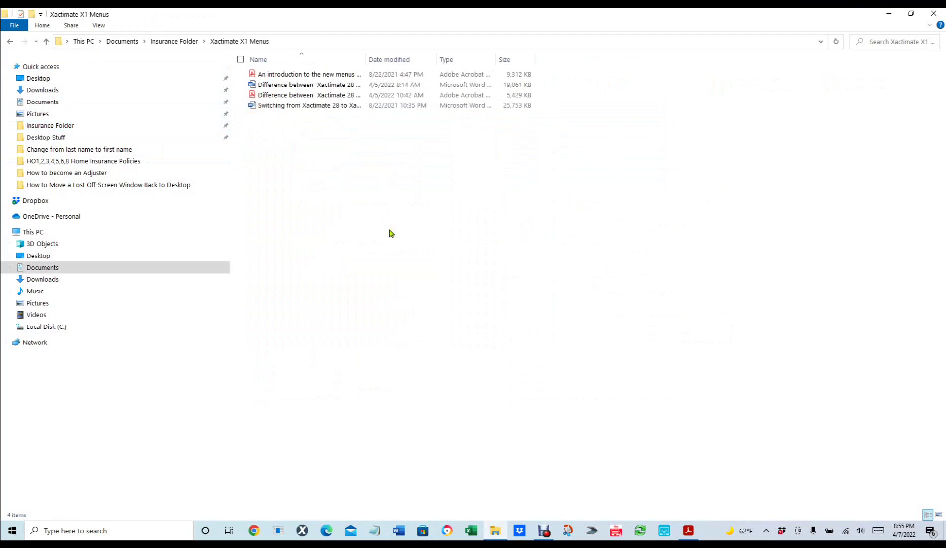
- Restore down the Explorer window, resize it, and push it off the right screen edge
click(911, 13)
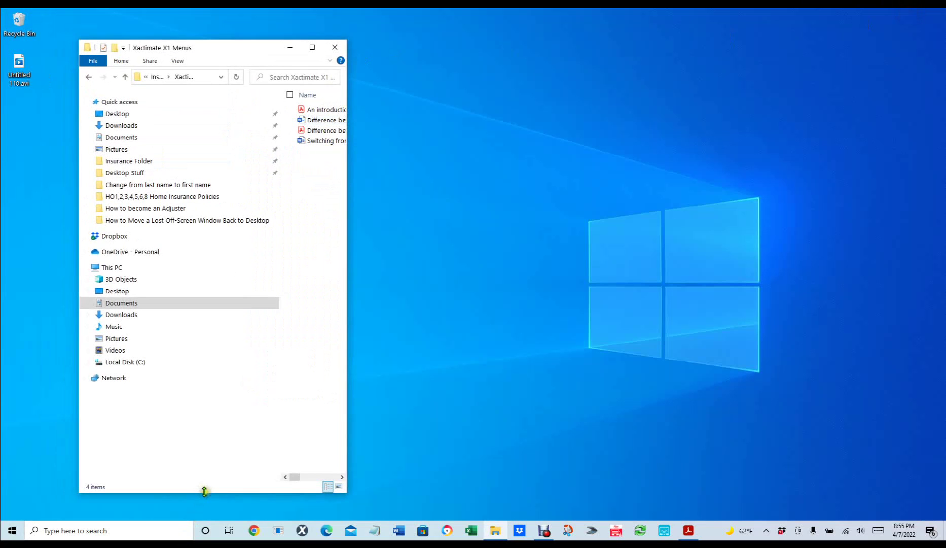
drag(205, 491, 294, 263)
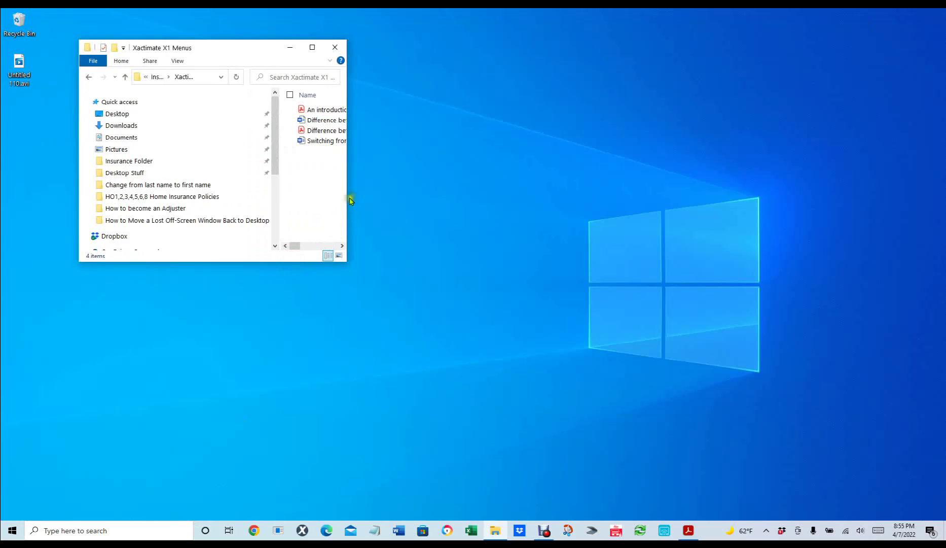
drag(350, 201, 577, 176)
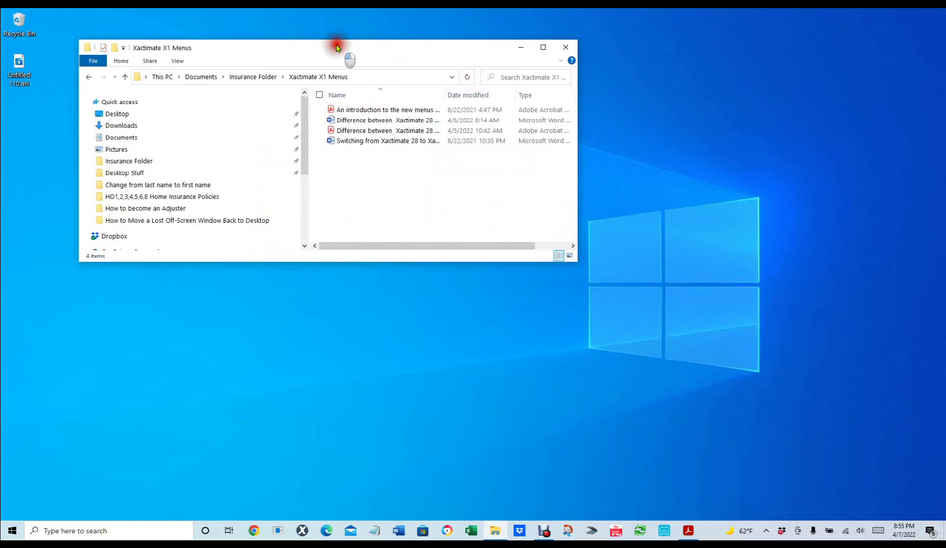
drag(336, 47, 936, 109)
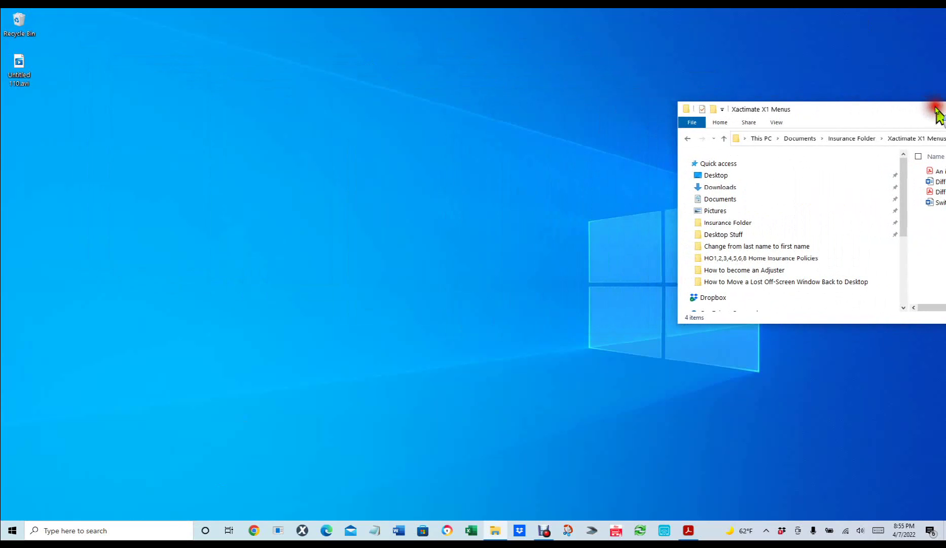
drag(677, 212, 938, 194)
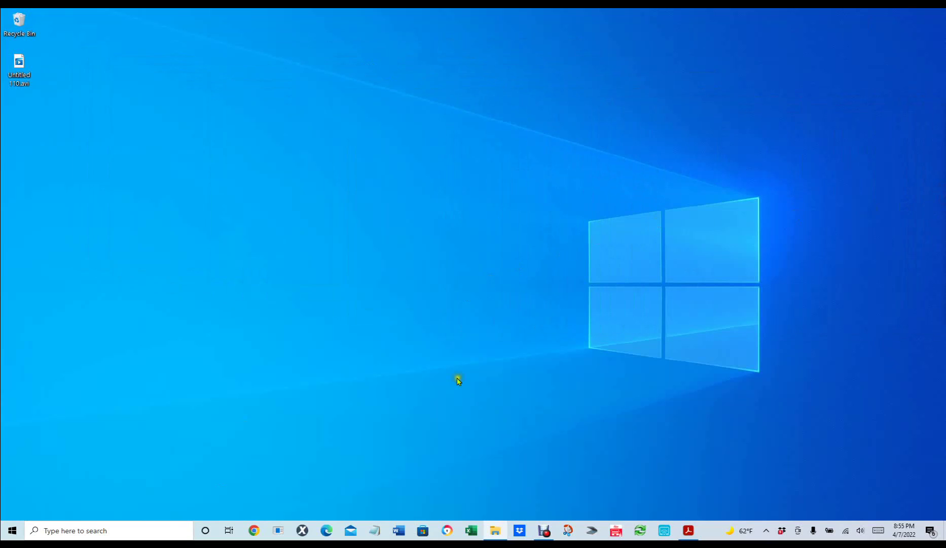
- Try bringing the off-screen Explorer window back using its taskbar icon
click(492, 530)
click(493, 530)
mouse_move(499, 537)
- Open Insurance Folder in a new window from the Explorer jump list, then enter Xactimate X1 Menus
right_click(495, 530)
click(492, 302)
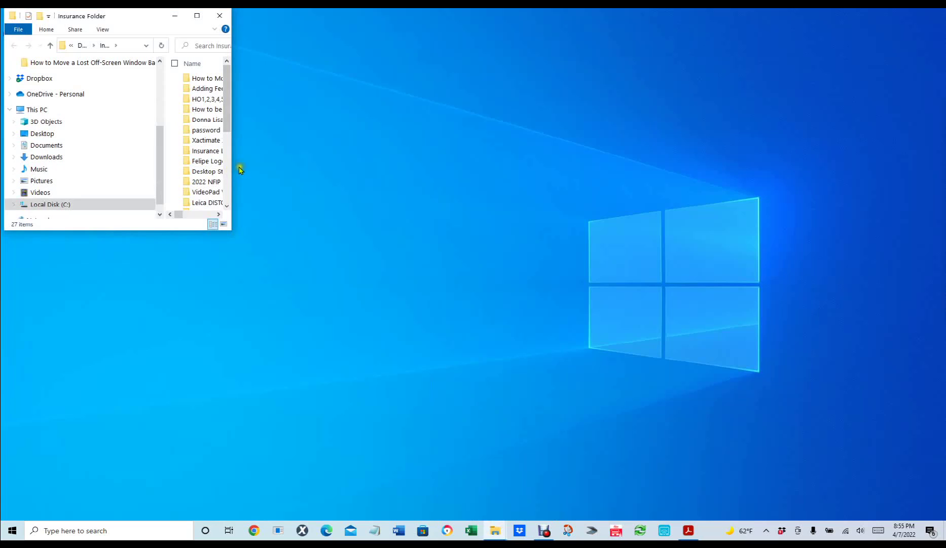
drag(231, 167, 551, 219)
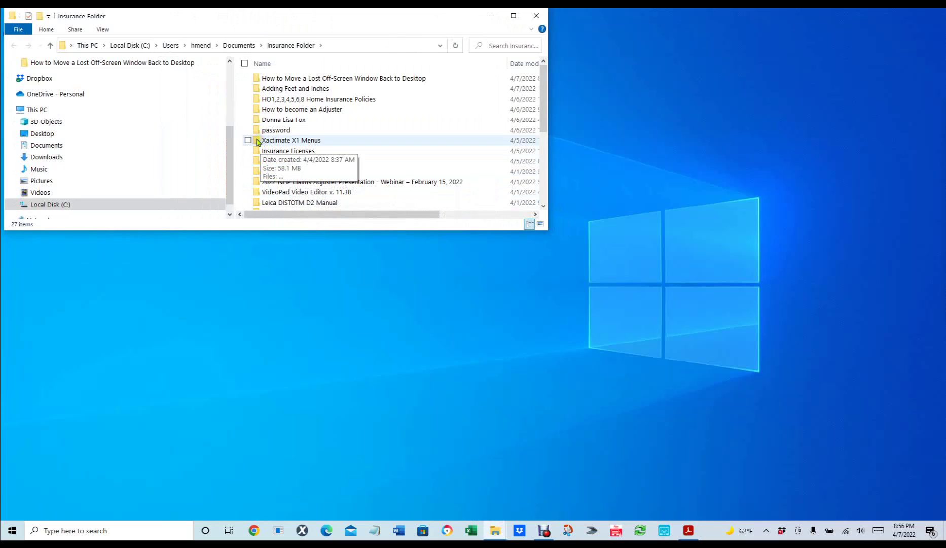
double_click(257, 141)
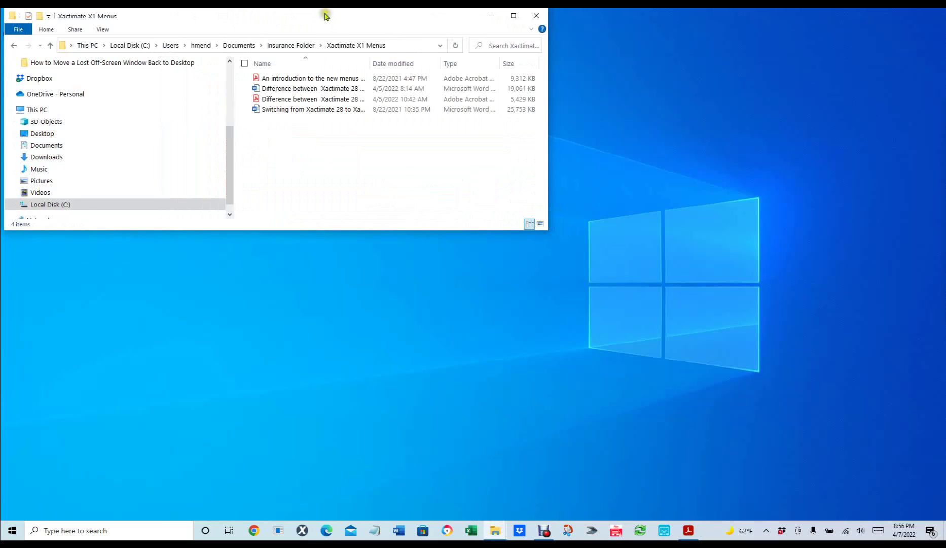
- Make the second Xactimate X1 Menus window taller and push it fully off the left edge
drag(327, 18, 374, 119)
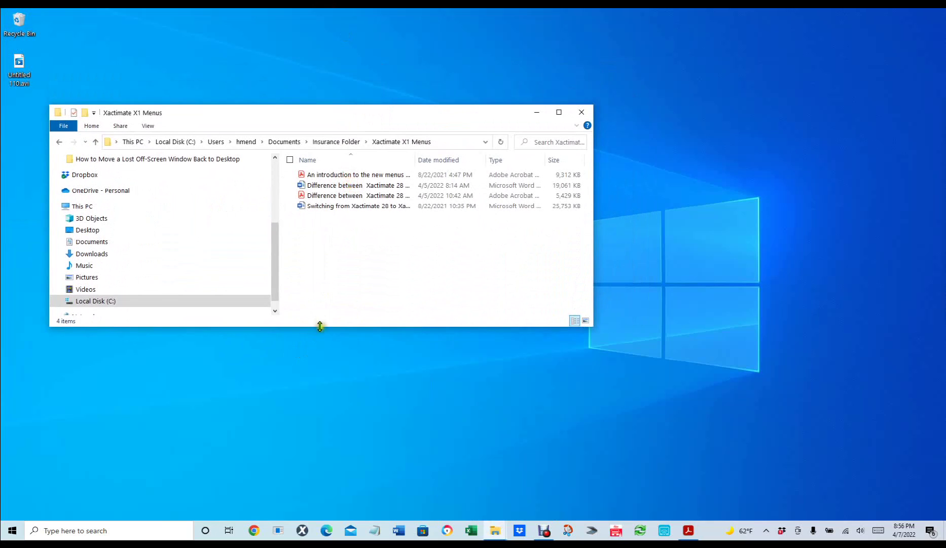
drag(319, 326, 327, 369)
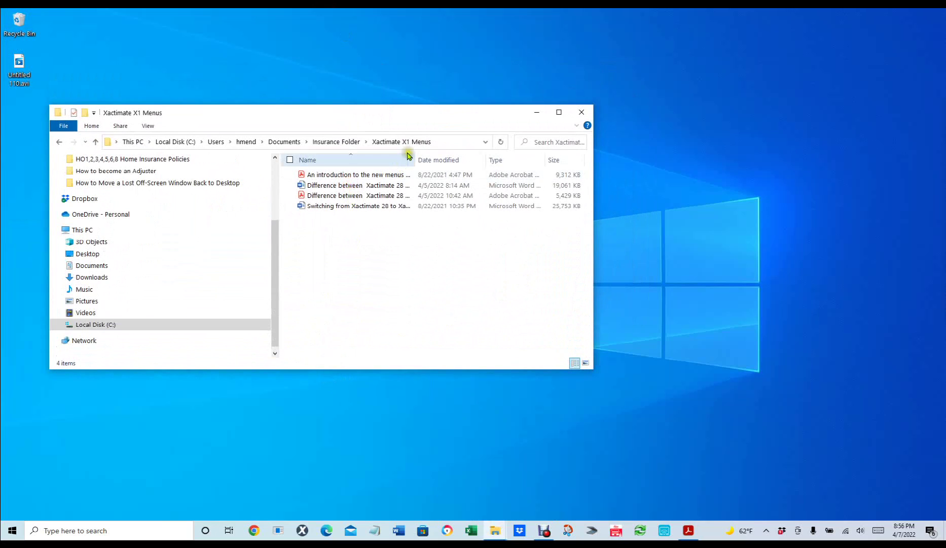
drag(422, 114, 36, 141)
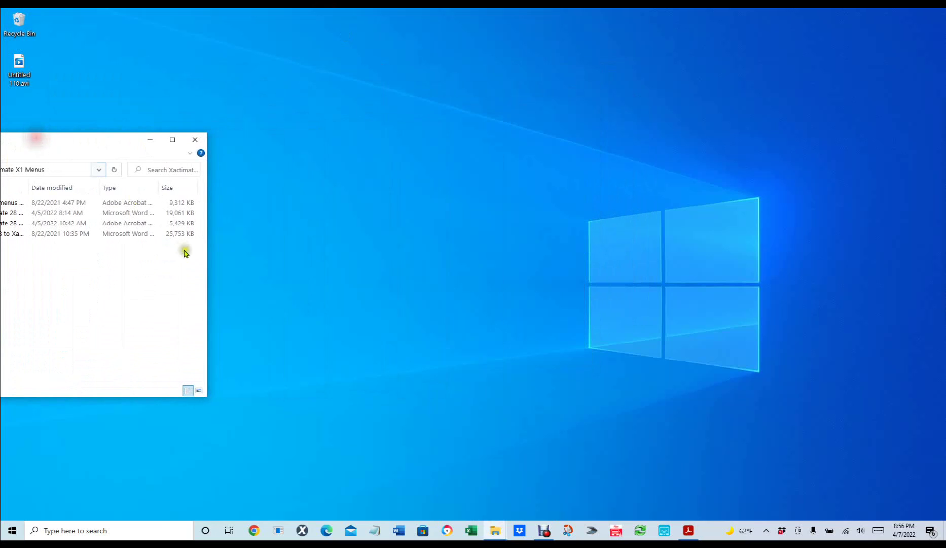
drag(207, 268, 11, 285)
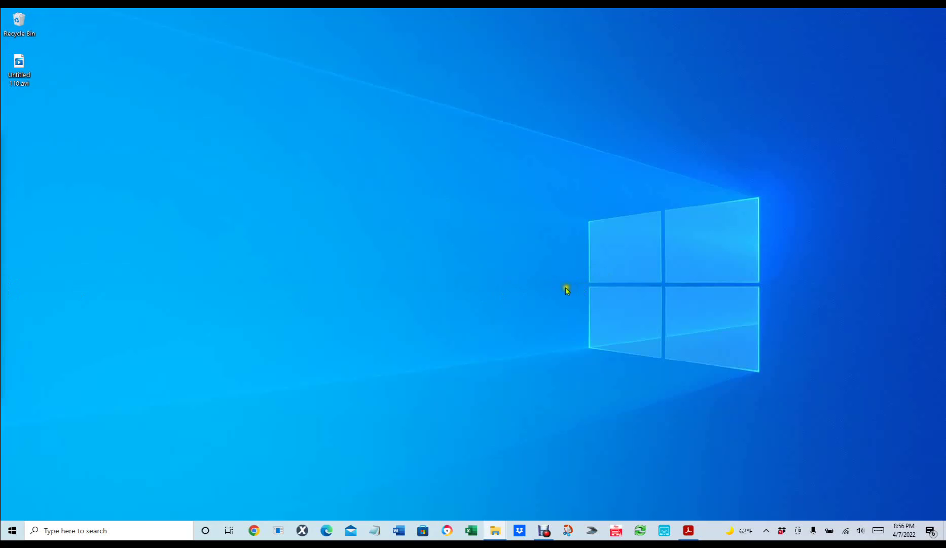
- Try switching to the hidden Xactimate X1 Menus window from the taskbar previews
mouse_move(495, 530)
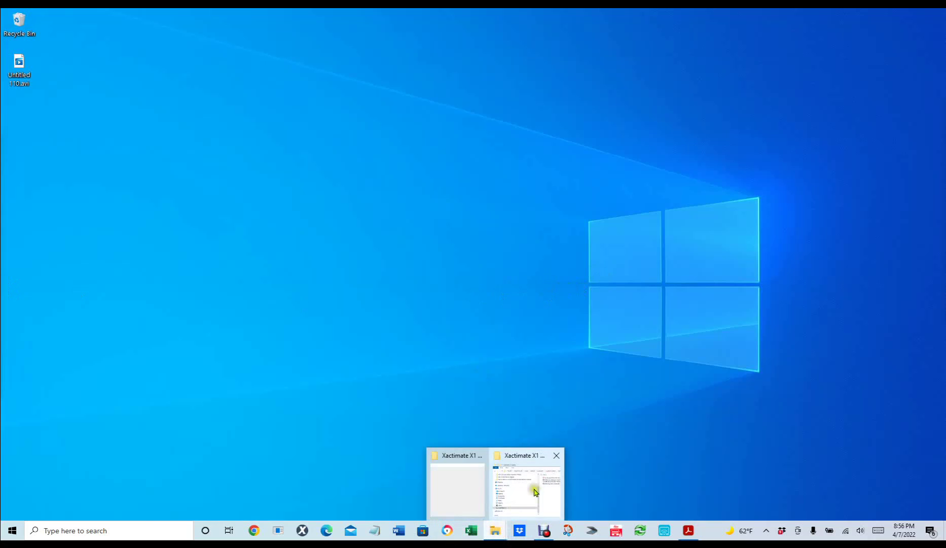
click(465, 479)
click(527, 402)
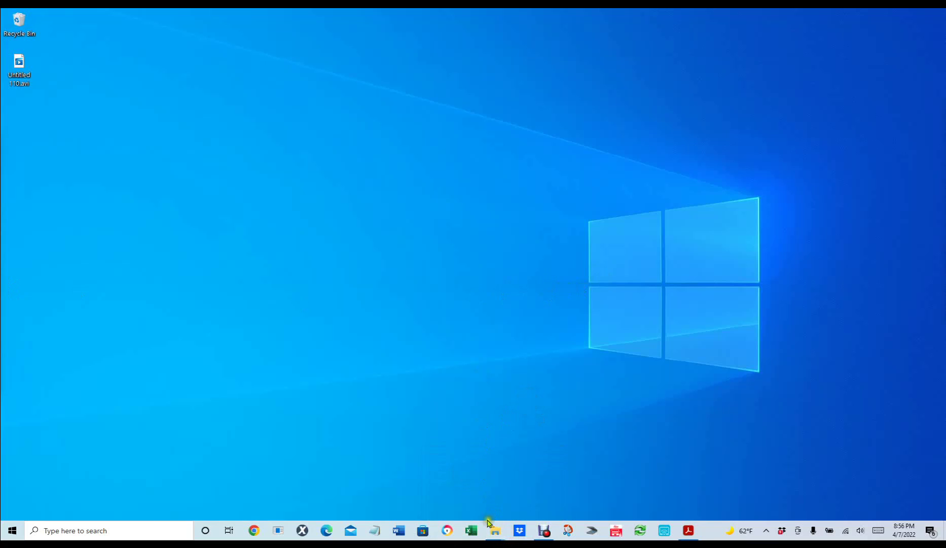
- Launch Excel from its taskbar jump list and drag the start window off the right edge
right_click(472, 533)
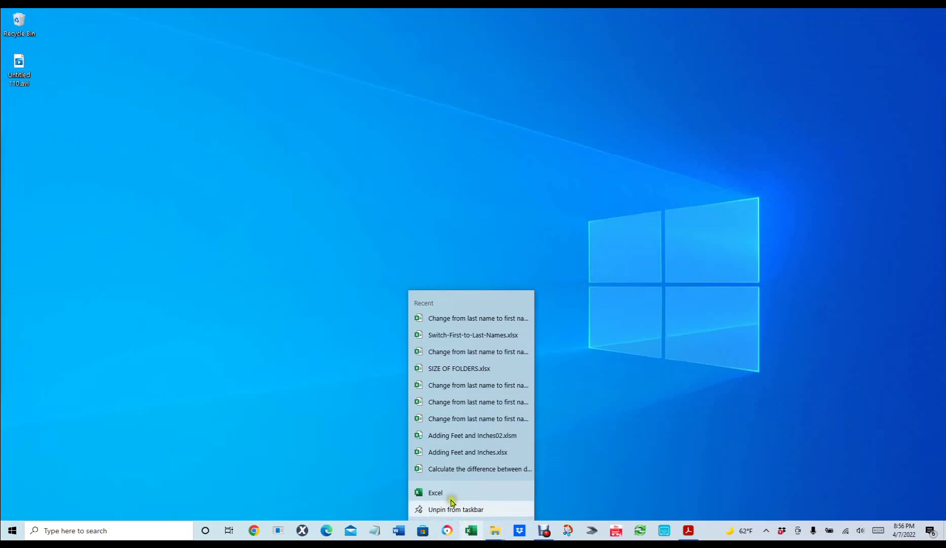
click(448, 492)
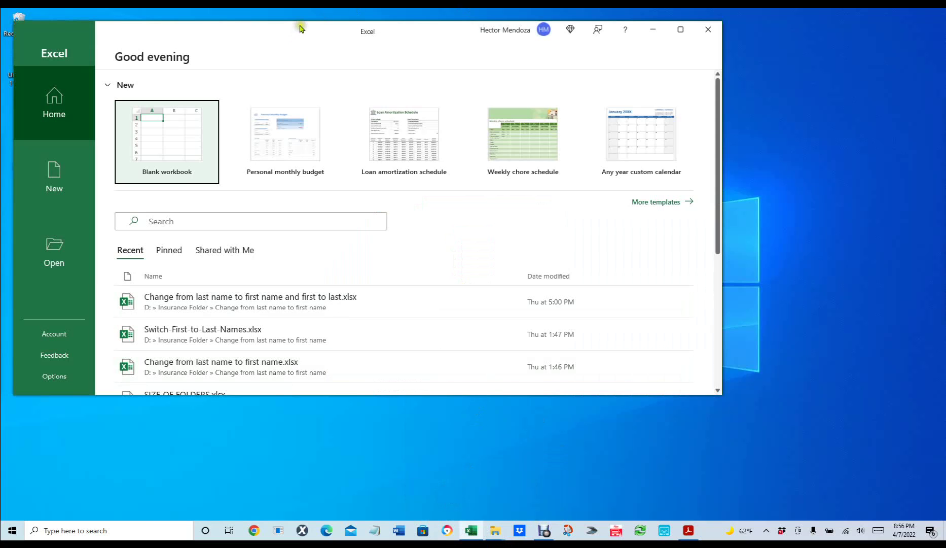
drag(300, 29, 920, 89)
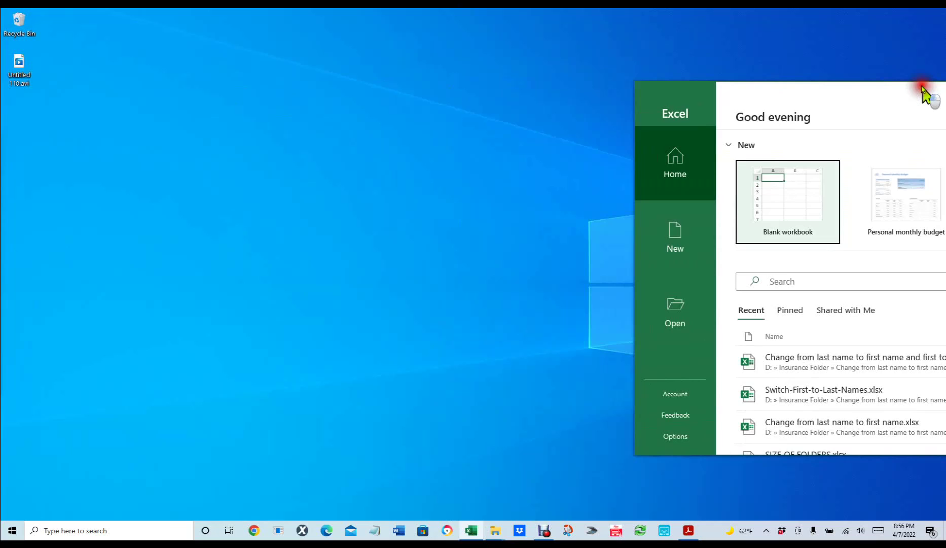
drag(636, 256, 939, 266)
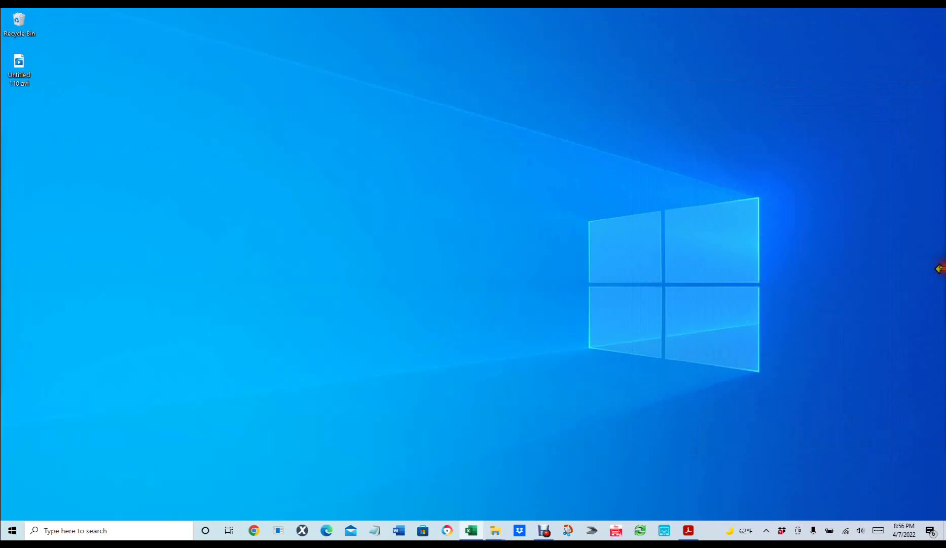
- After the hidden Excel window fails to reappear, start Word with a blank document
click(471, 529)
click(473, 528)
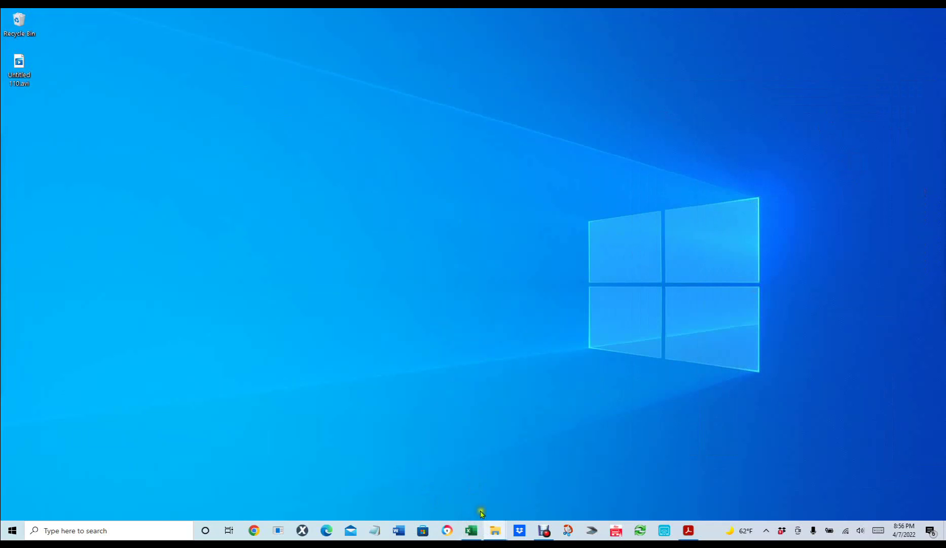
click(399, 530)
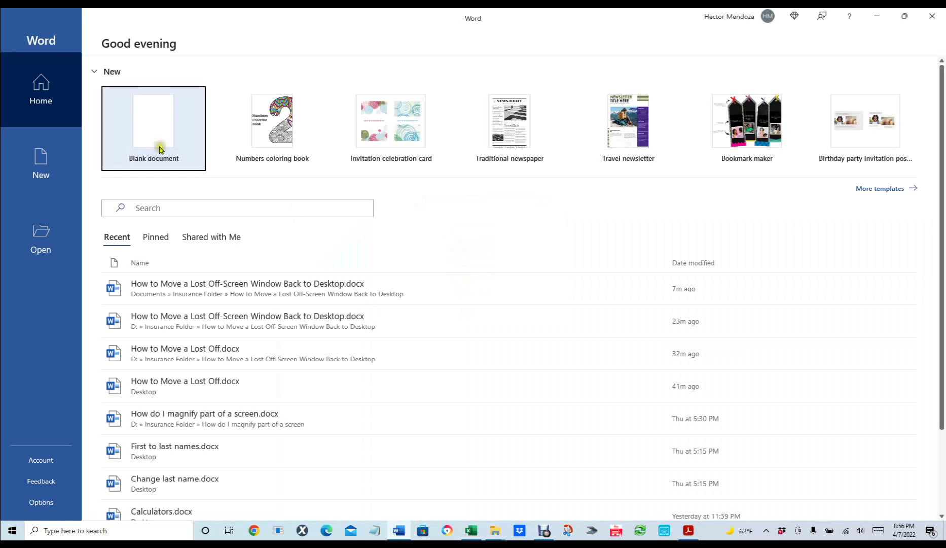
click(144, 134)
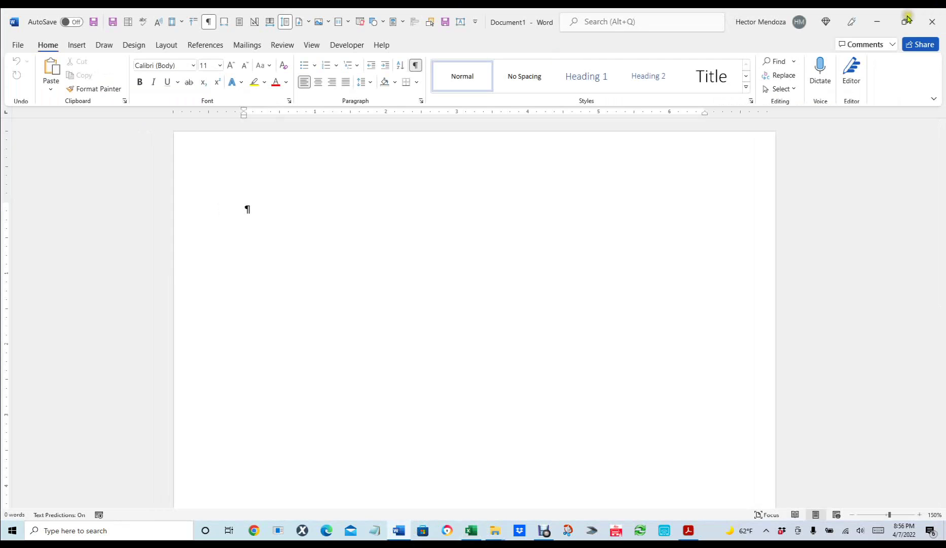
- Restore down the Word window and push it almost entirely off the left edge
click(904, 19)
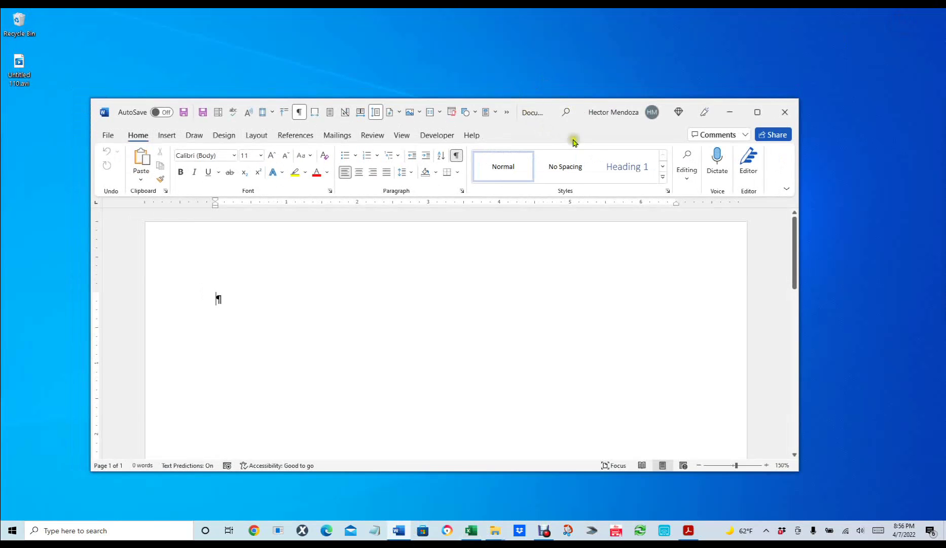
drag(583, 131, 61, 153)
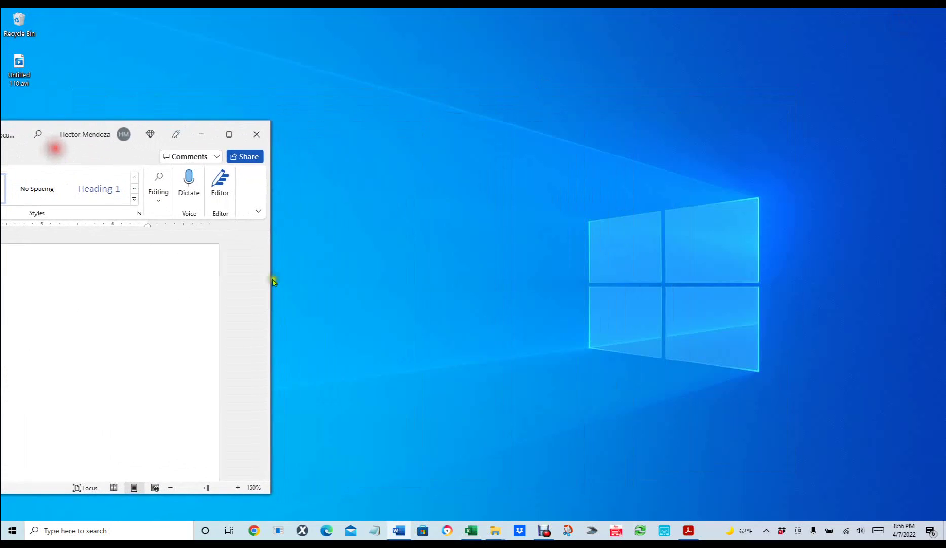
drag(271, 322, 4, 348)
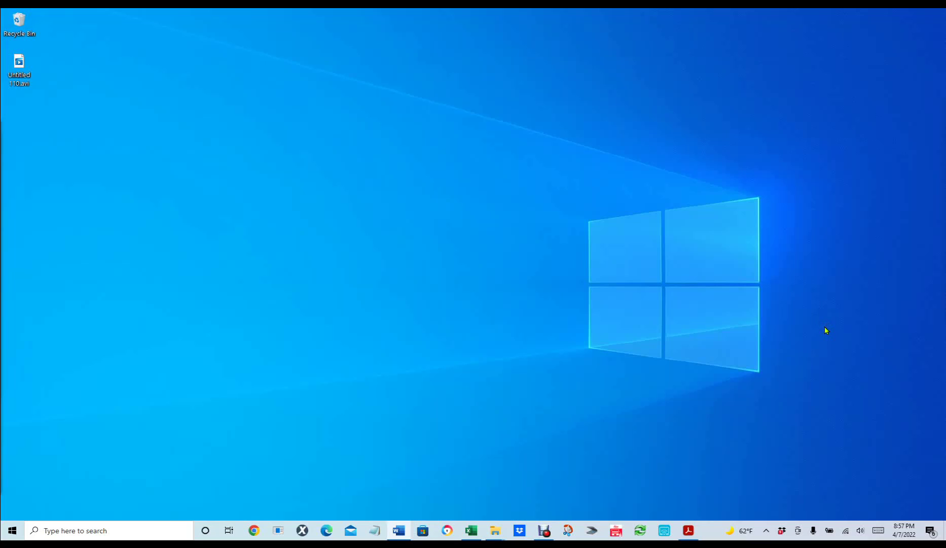
- Pick the first hidden Xactimate X1 Menus window from the File Explorer taskbar previews
mouse_move(494, 537)
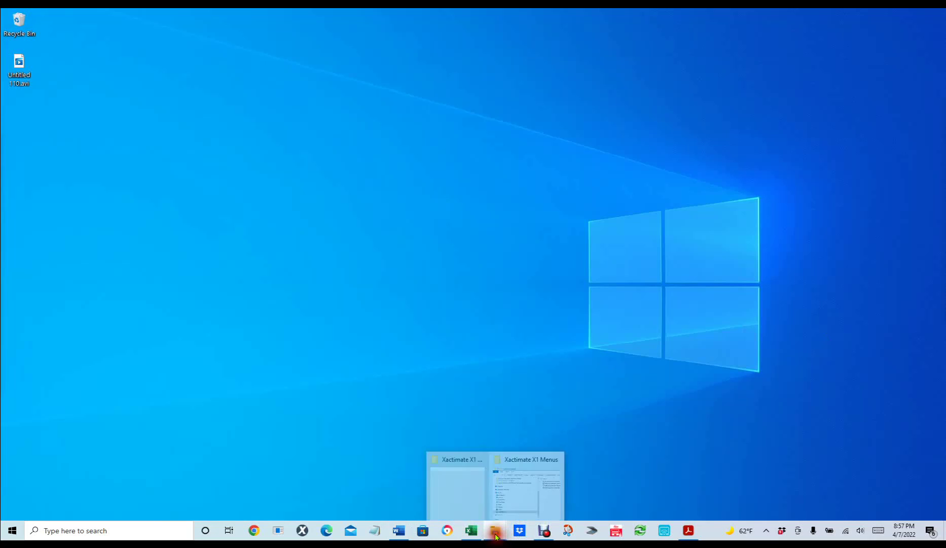
click(462, 500)
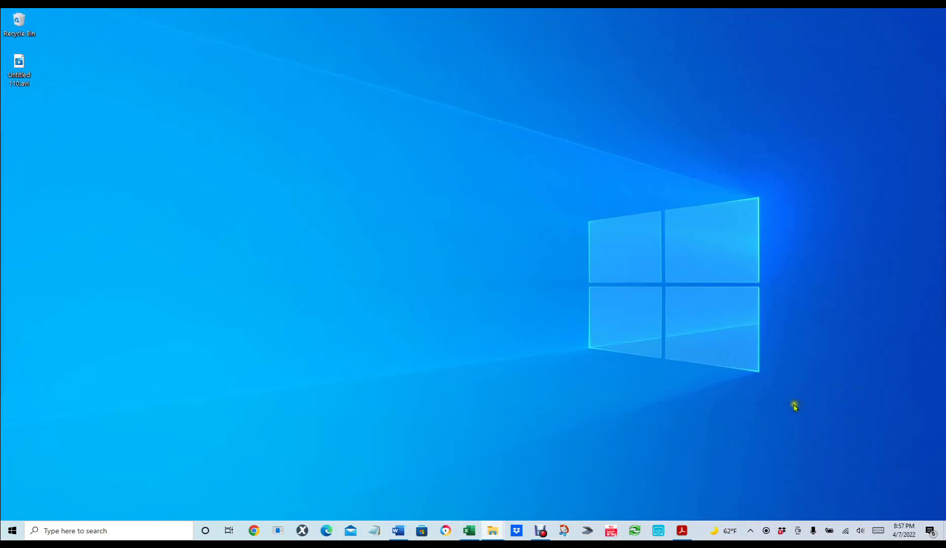
- Cascade all windows from the taskbar menu and move the front folder window down and right
right_click(696, 529)
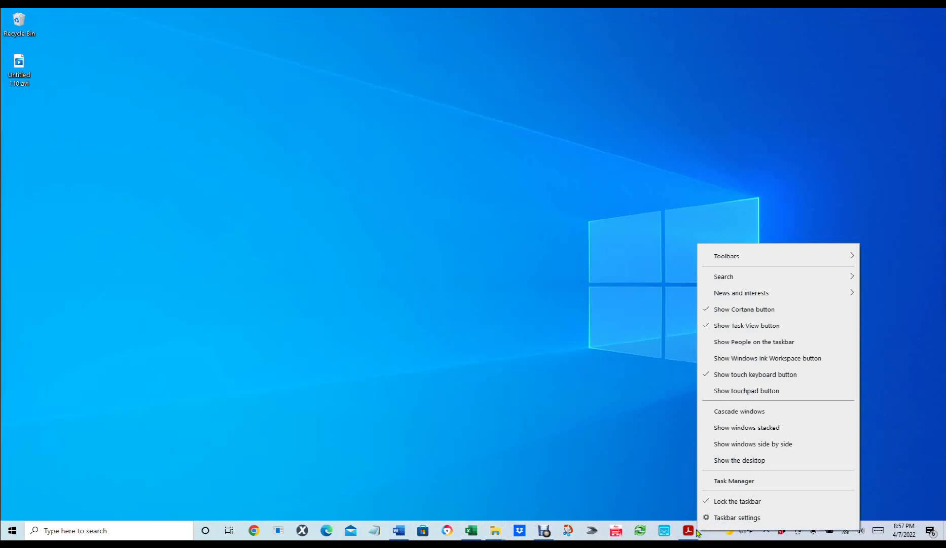
click(738, 414)
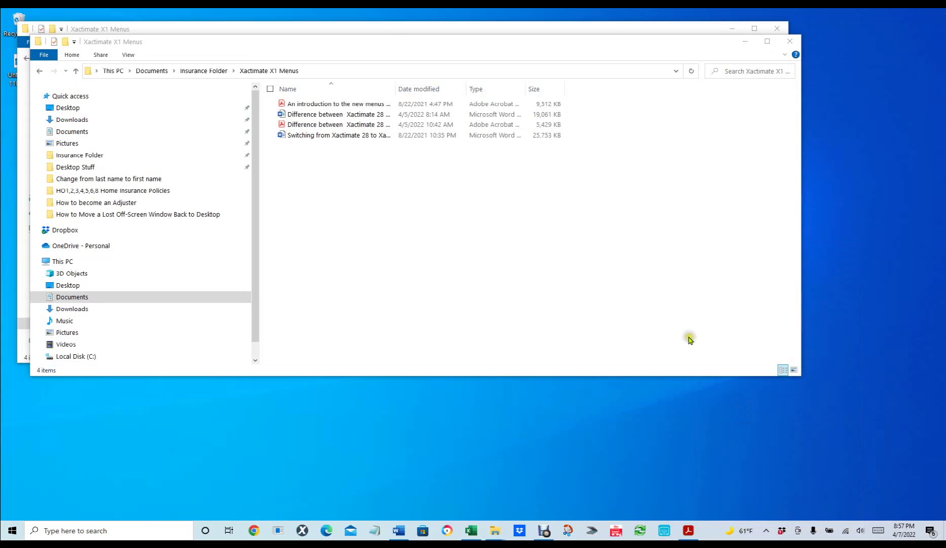
drag(394, 43, 484, 167)
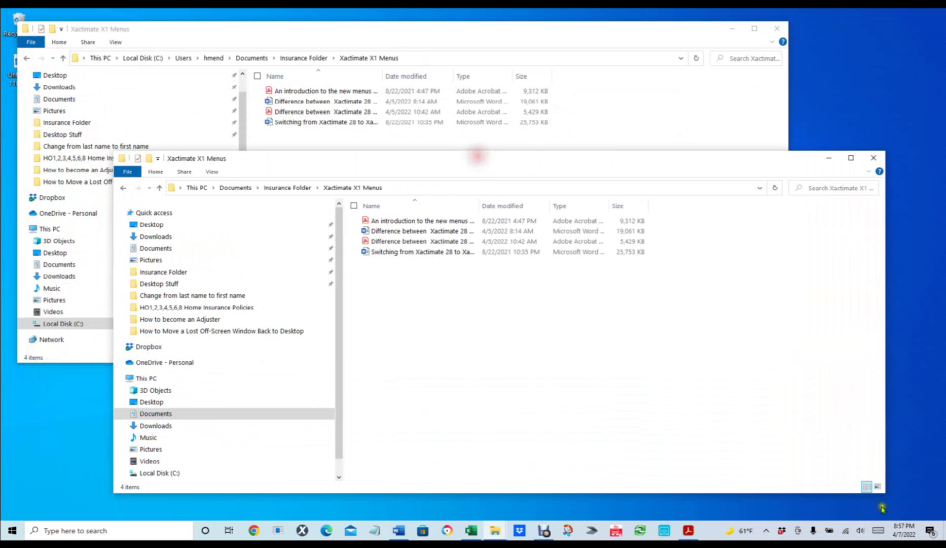
- Switch between the two folder windows and push the front one partly off the right edge
mouse_move(495, 532)
click(534, 499)
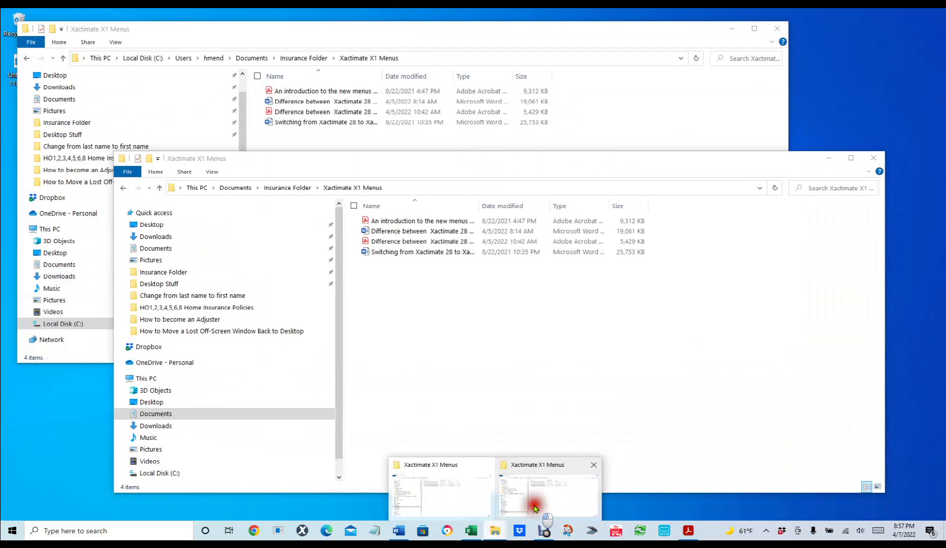
click(455, 497)
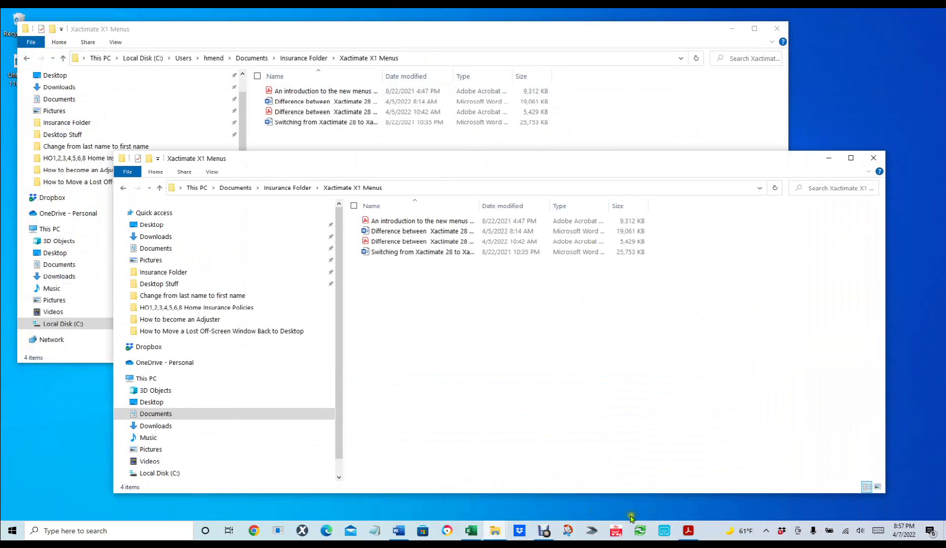
mouse_move(473, 533)
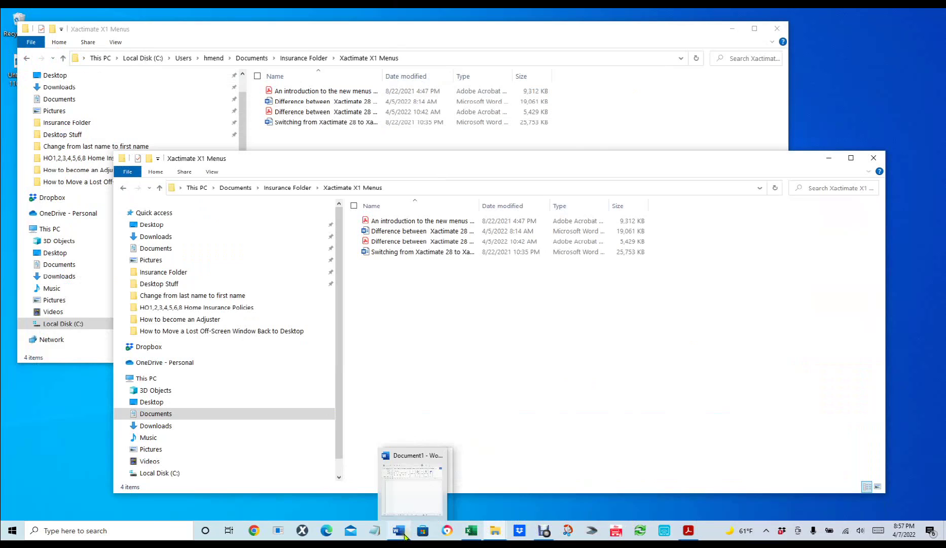
click(473, 156)
click(446, 160)
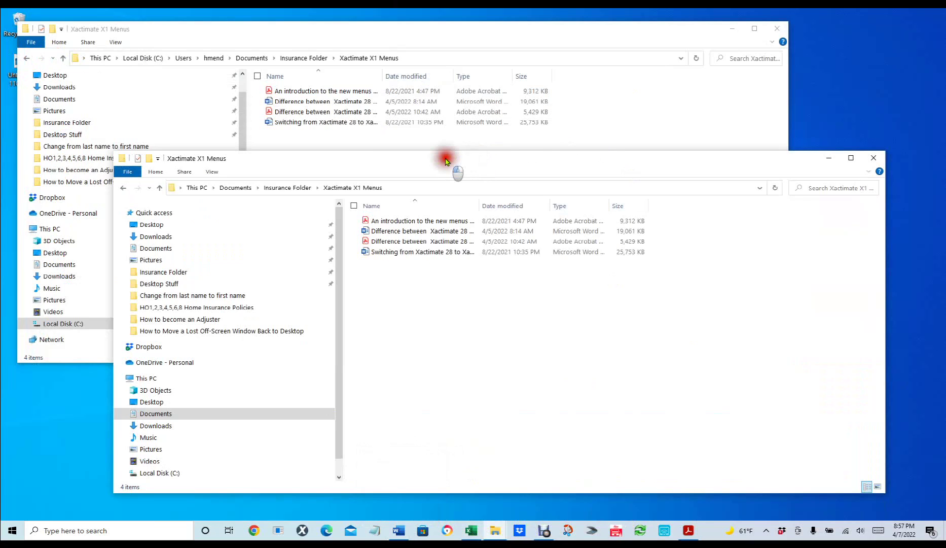
drag(446, 160, 922, 127)
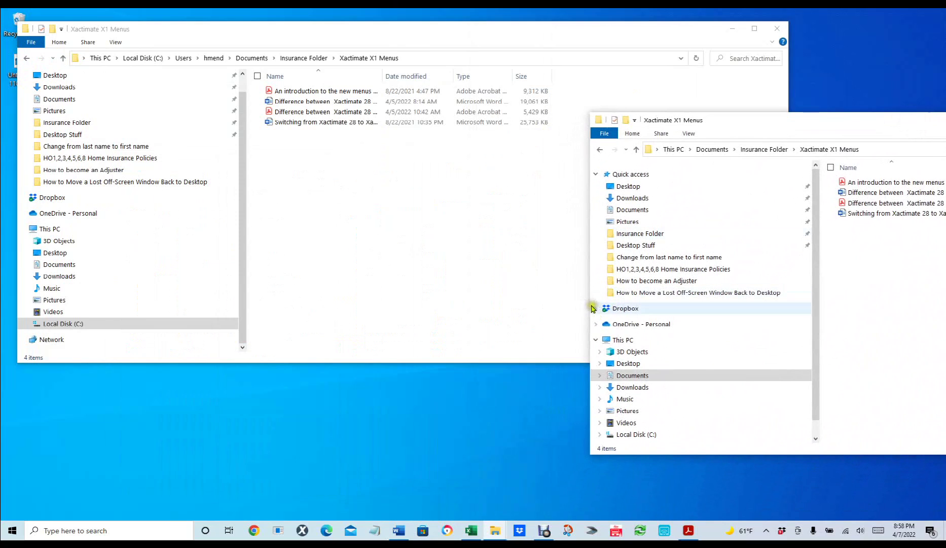
- Minimize the right-edge folder window and shove the other to a sliver off the left edge
key(alt+F4)
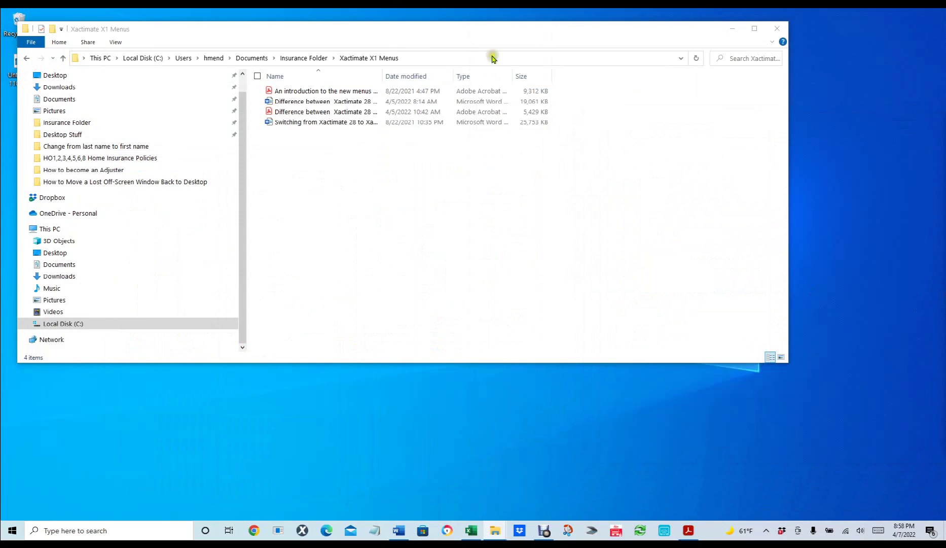
drag(491, 25, 492, 98)
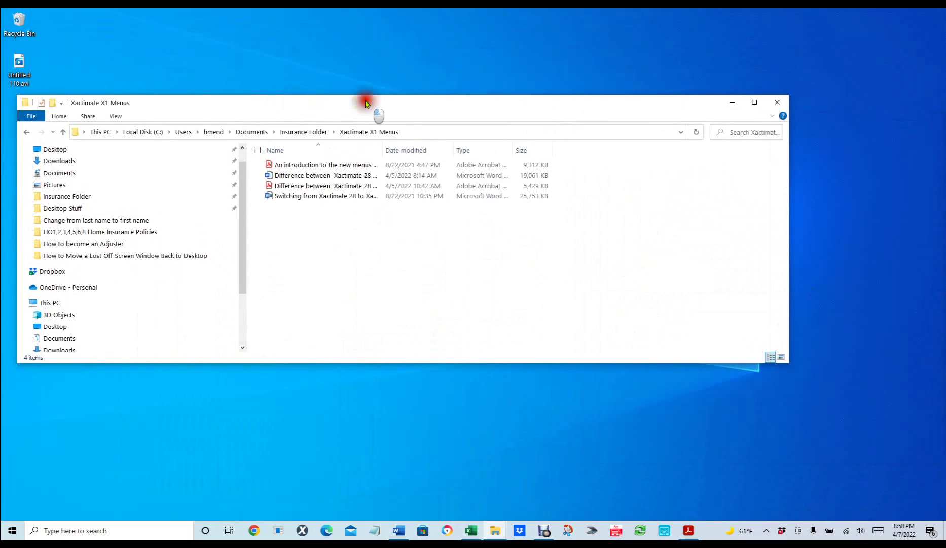
drag(366, 103, 36, 167)
drag(459, 311, 8, 315)
click(507, 342)
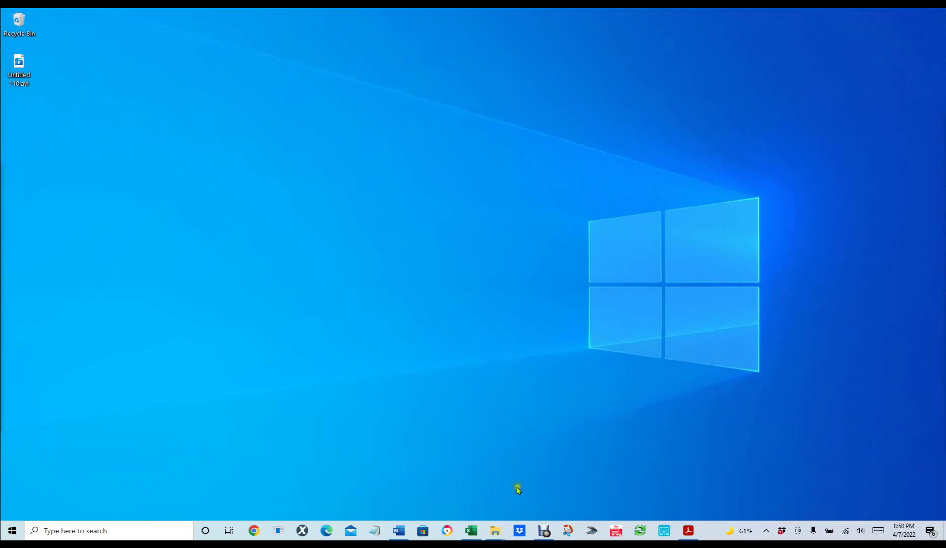
- Open and dismiss the Explorer jump list and window arrangement options from the taskbar
mouse_move(499, 534)
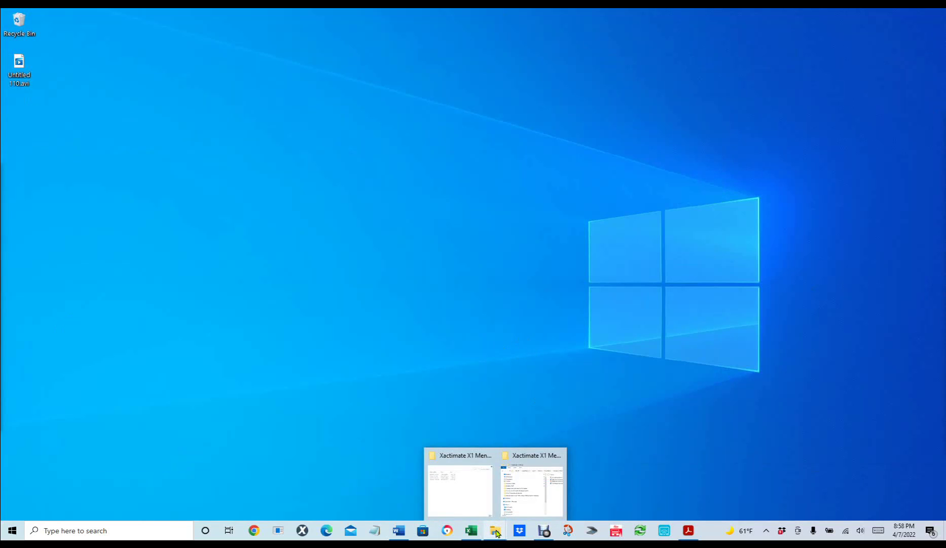
right_click(496, 531)
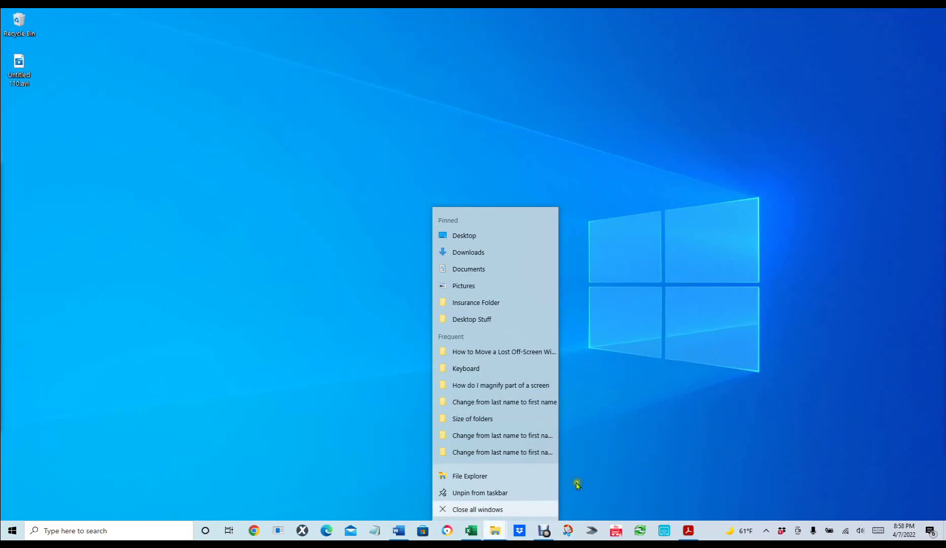
click(682, 402)
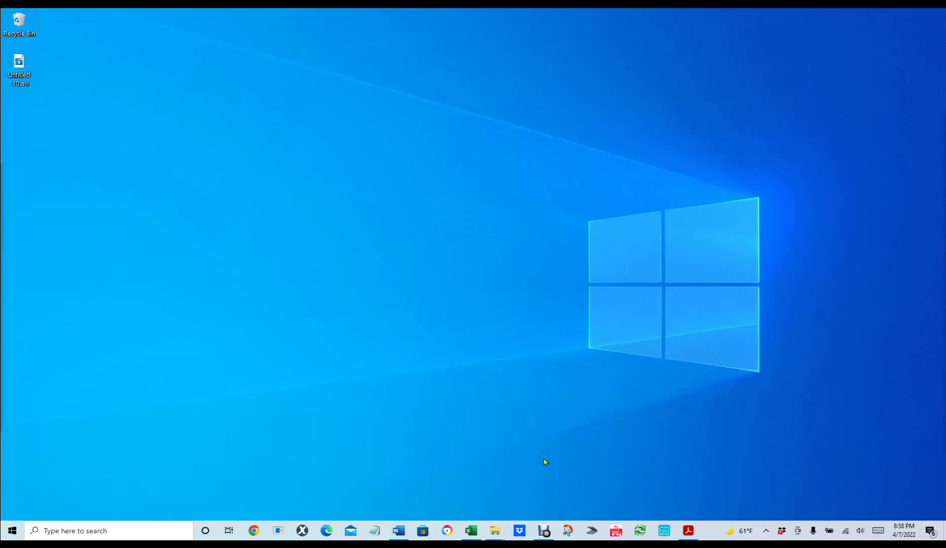
shift+right_click(496, 534)
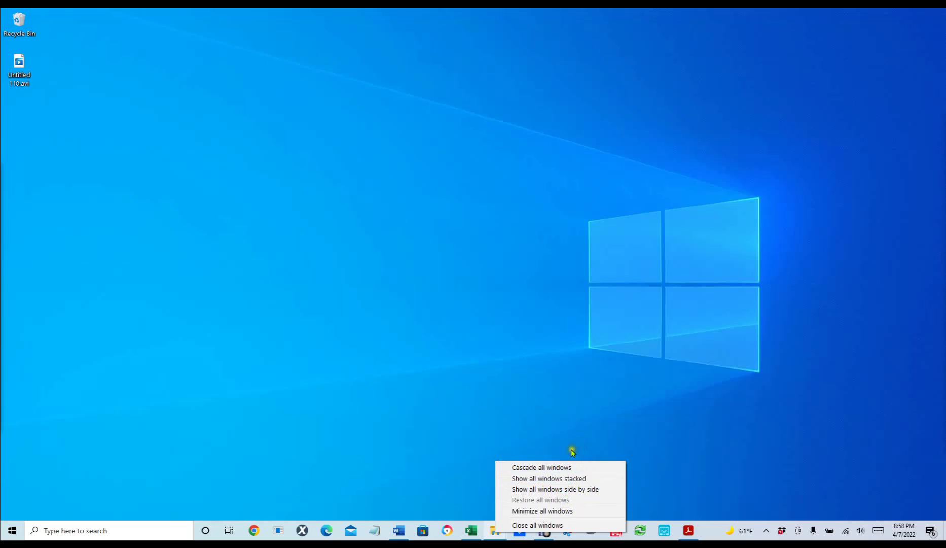
click(506, 417)
mouse_move(496, 532)
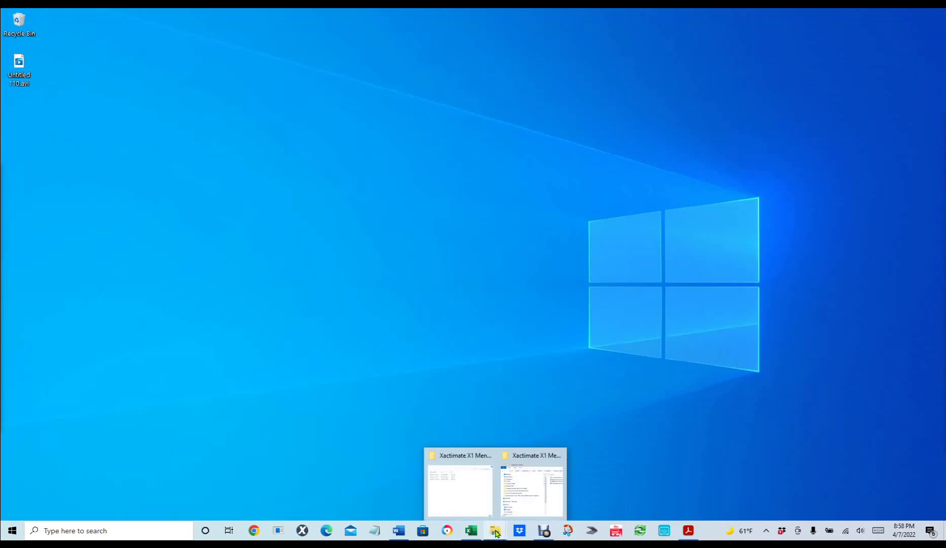
click(540, 499)
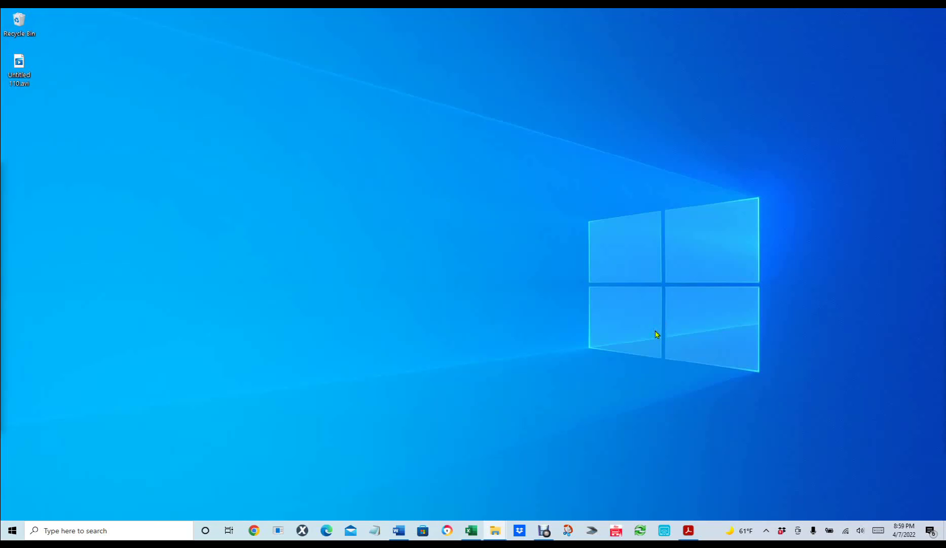
key(alt+Tab)
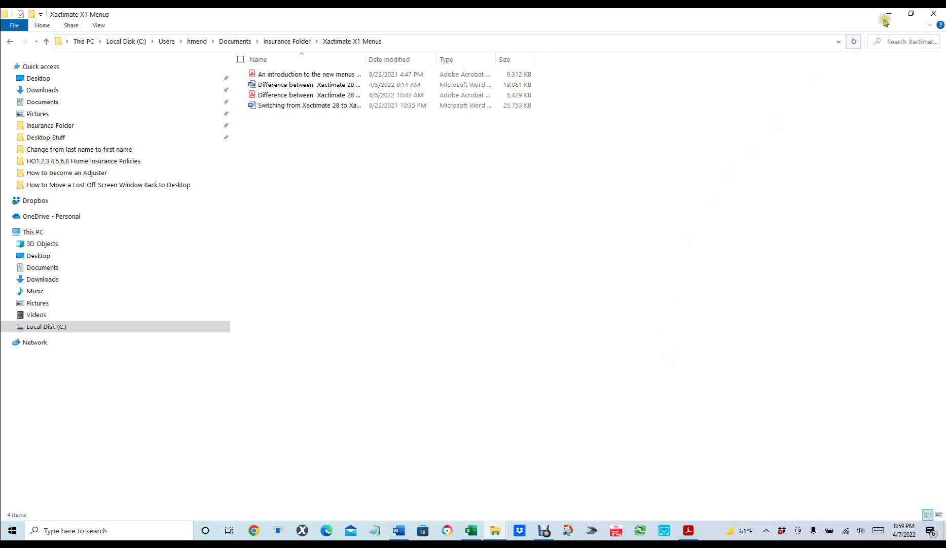
click(892, 18)
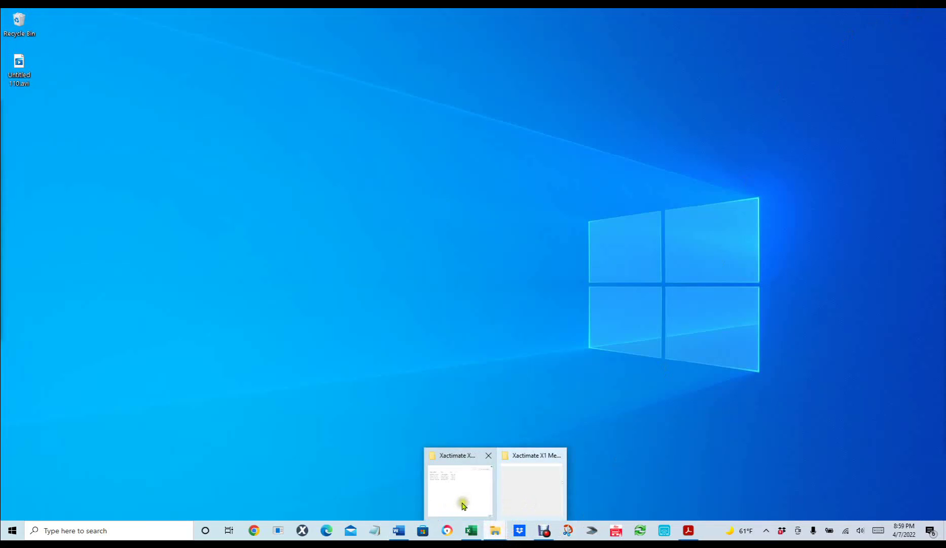
click(538, 503)
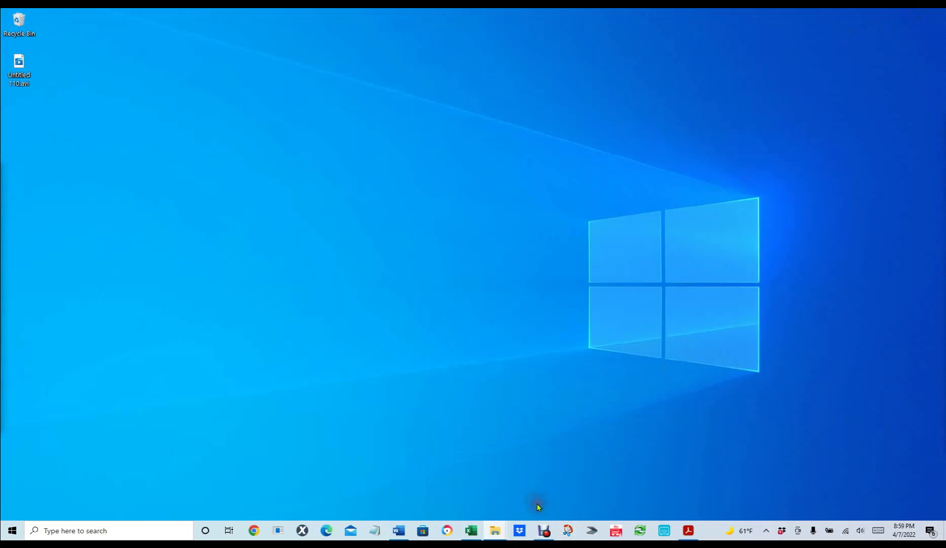
- Open Task Manager, expand Windows Explorer, and Switch to the first Xactimate X1 Menus window
mouse_move(499, 529)
right_click(712, 532)
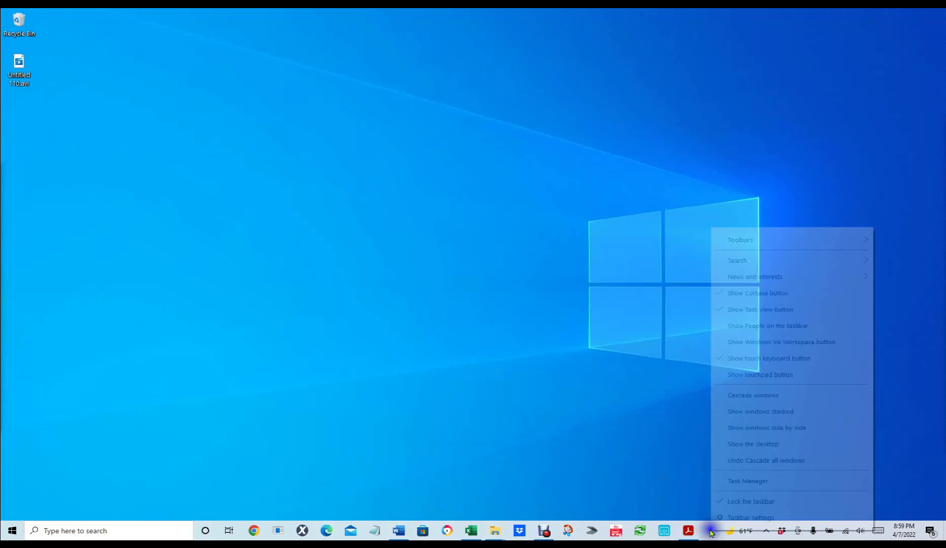
click(750, 481)
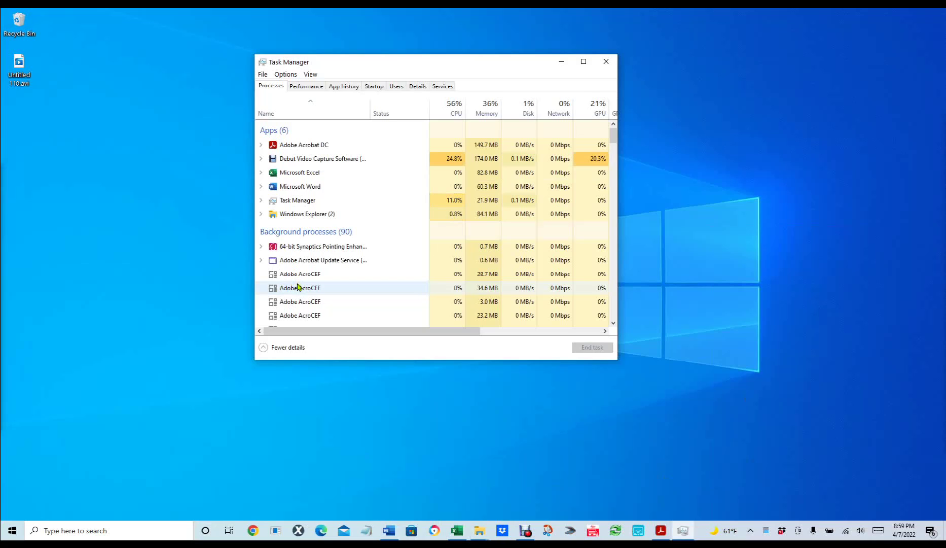
click(260, 215)
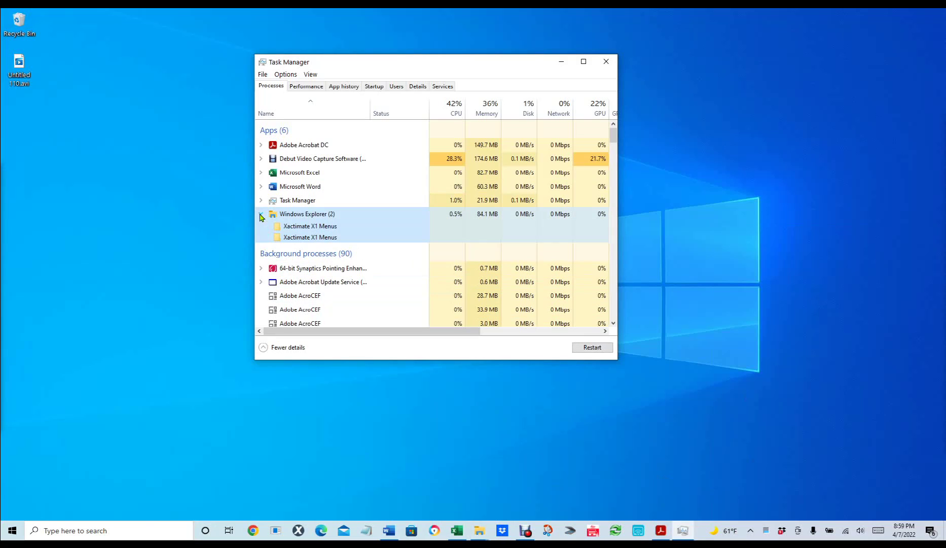
click(321, 231)
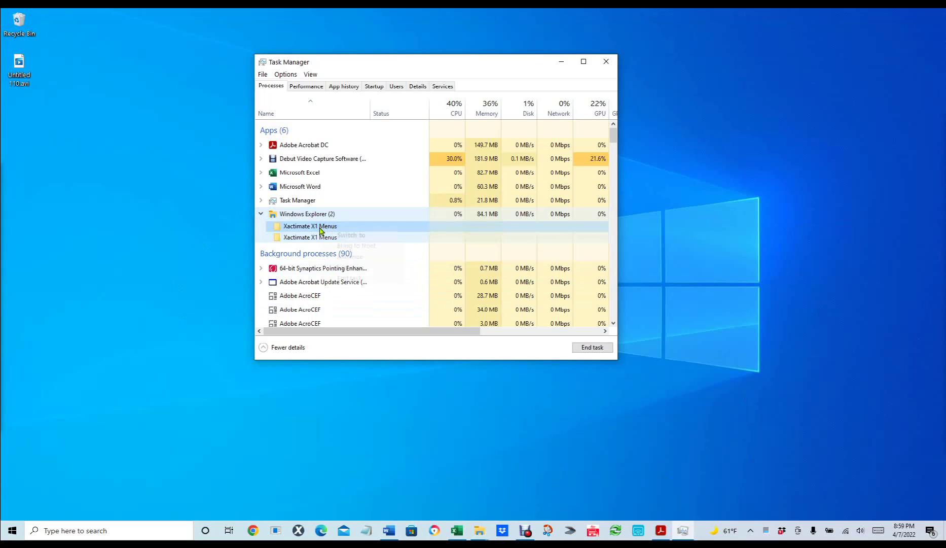
right_click(320, 231)
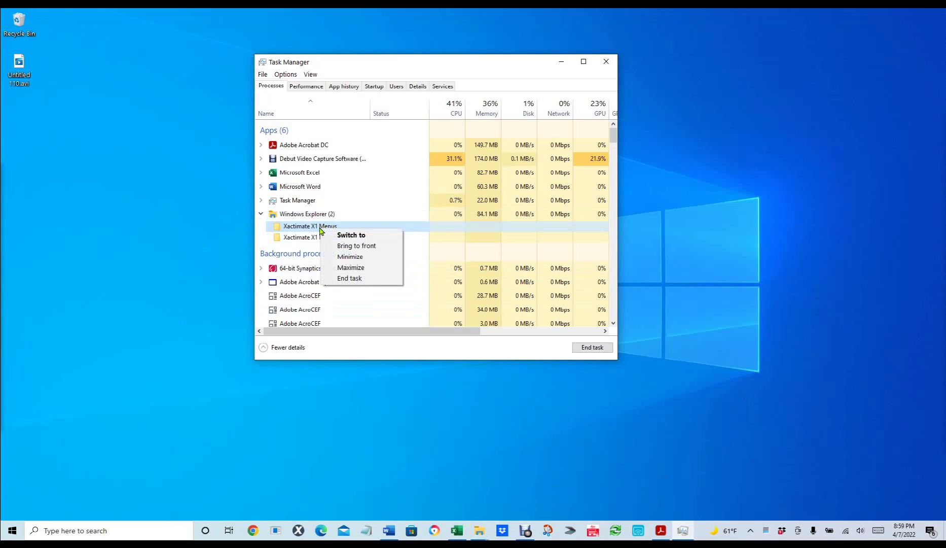
click(350, 235)
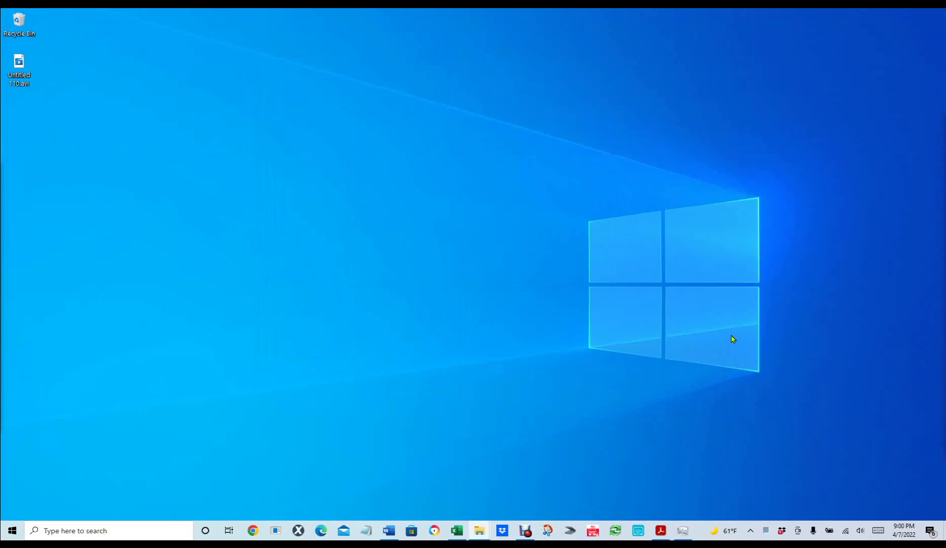
- Snap the folder window left, then maximize and restore it so it slips back off-screen
key(alt+Tab)
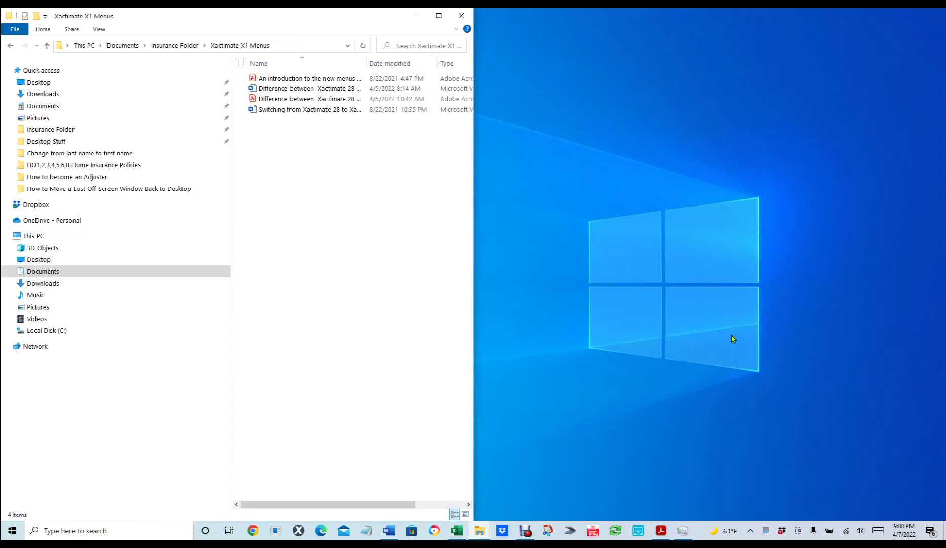
key(super+Left)
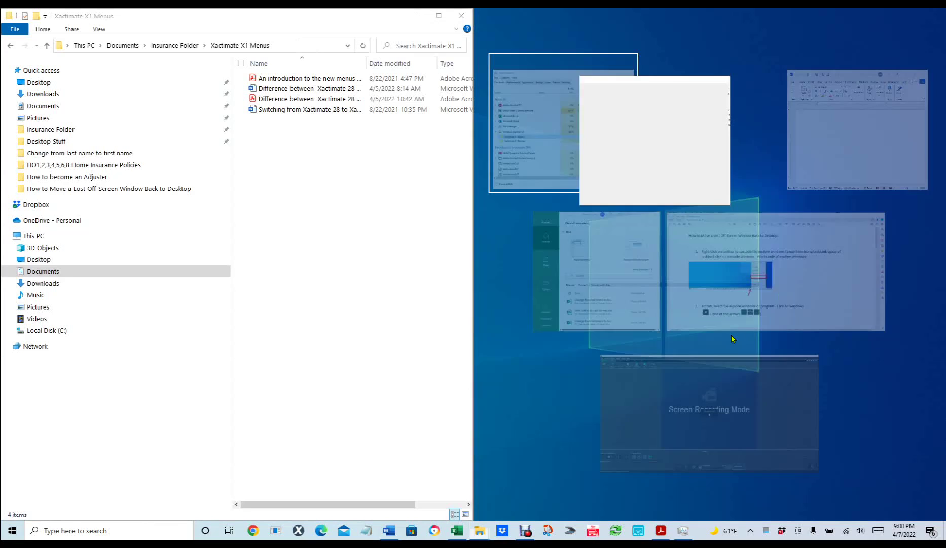
click(362, 288)
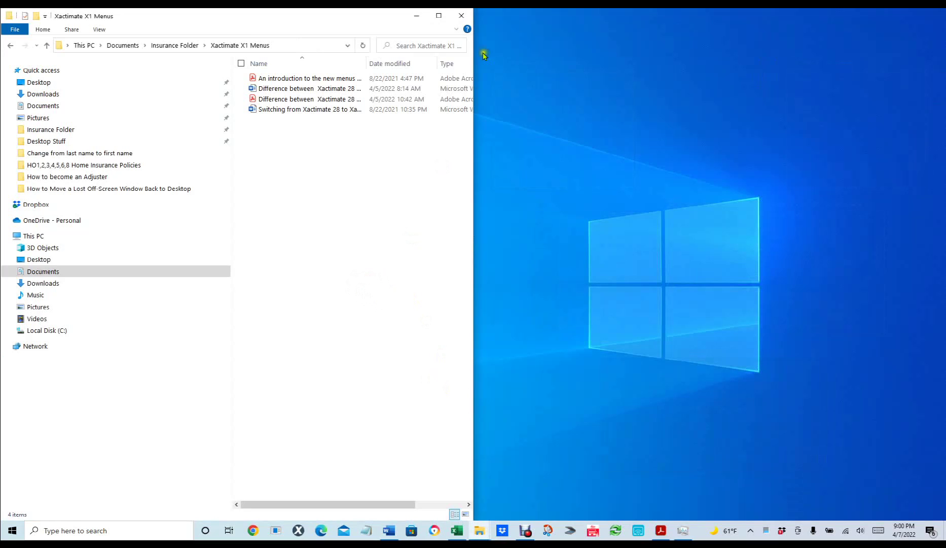
click(438, 16)
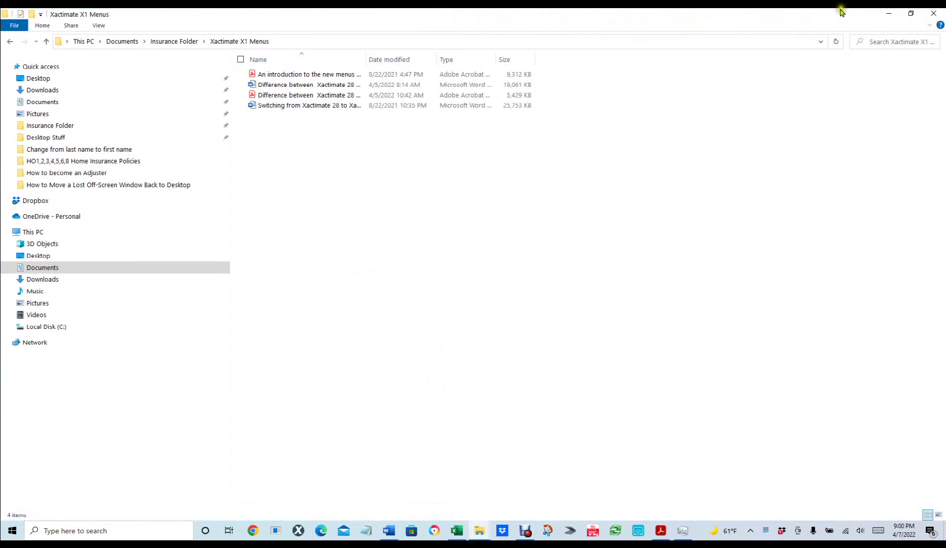
click(910, 17)
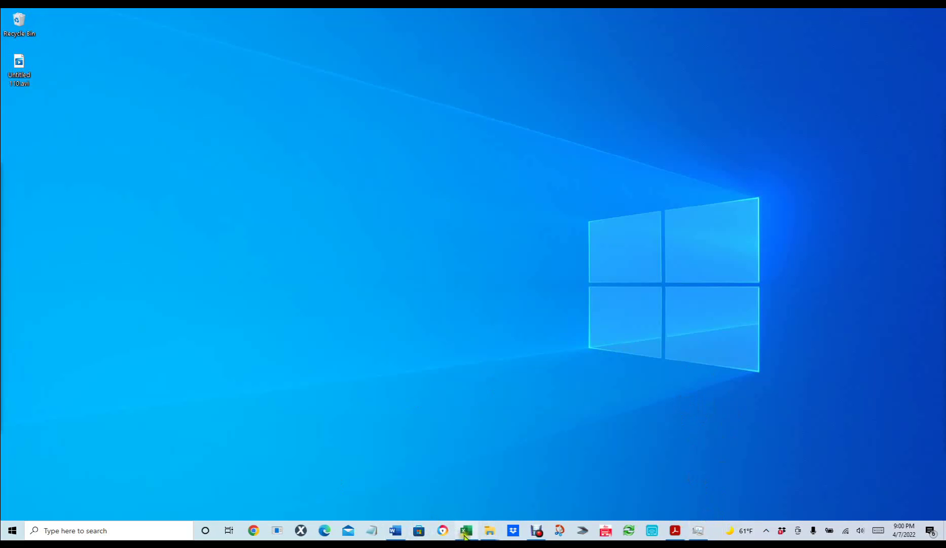
mouse_move(467, 532)
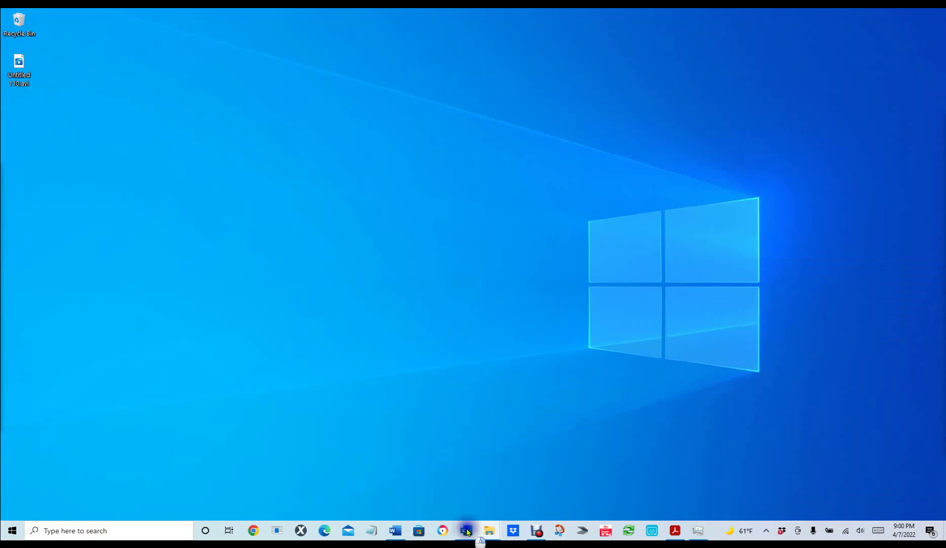
shift+right_click(467, 530)
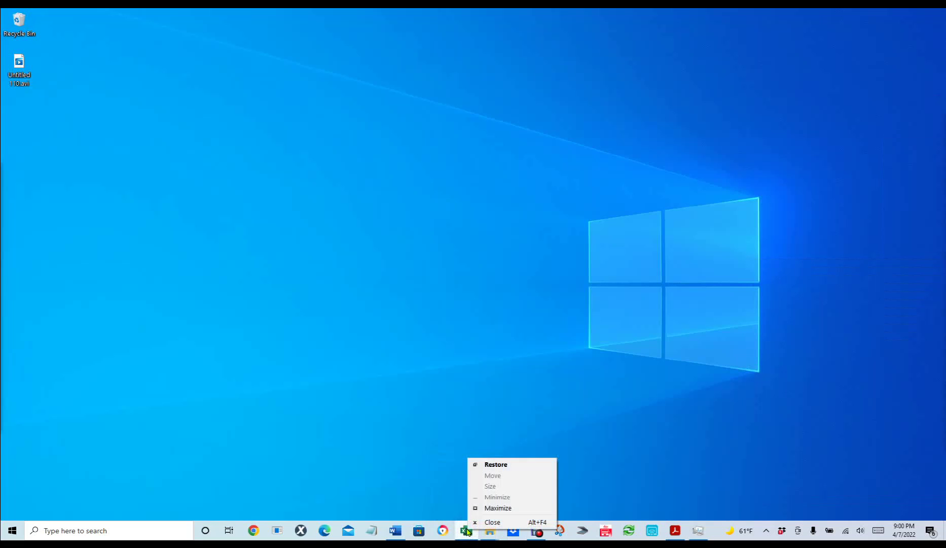
click(516, 464)
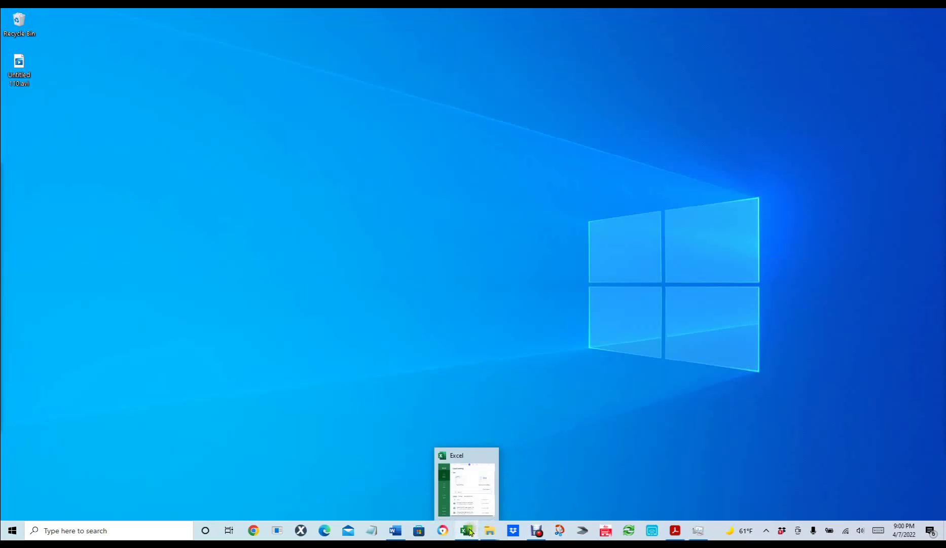
click(486, 479)
shift+right_click(467, 532)
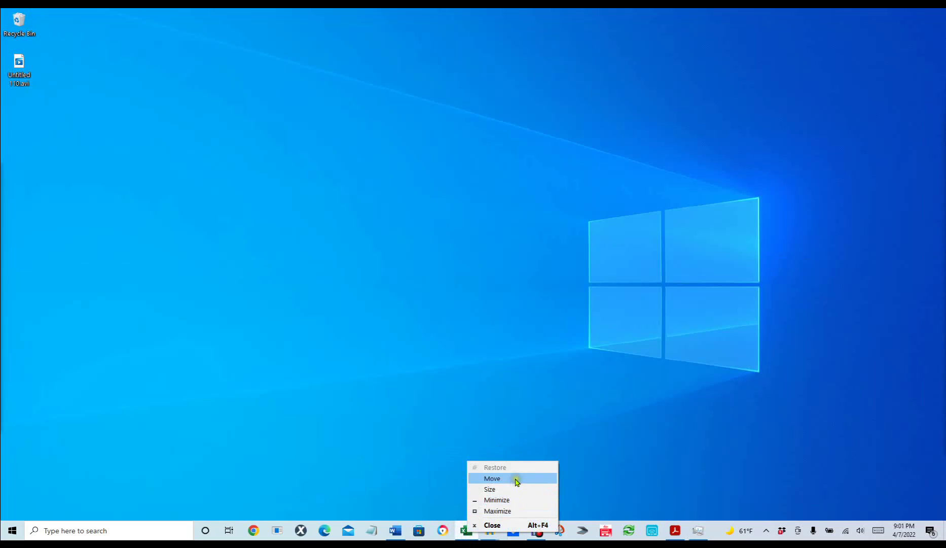
click(515, 480)
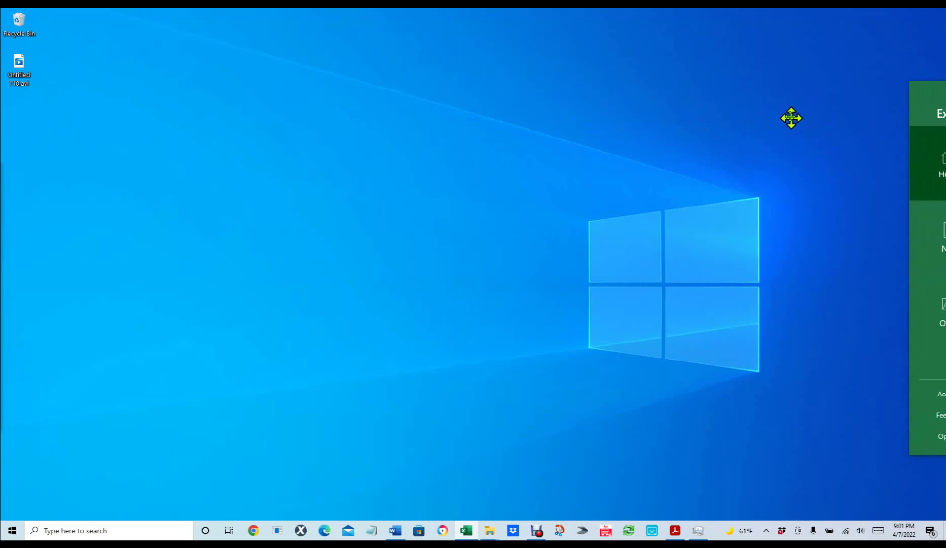
drag(791, 118, 510, 77)
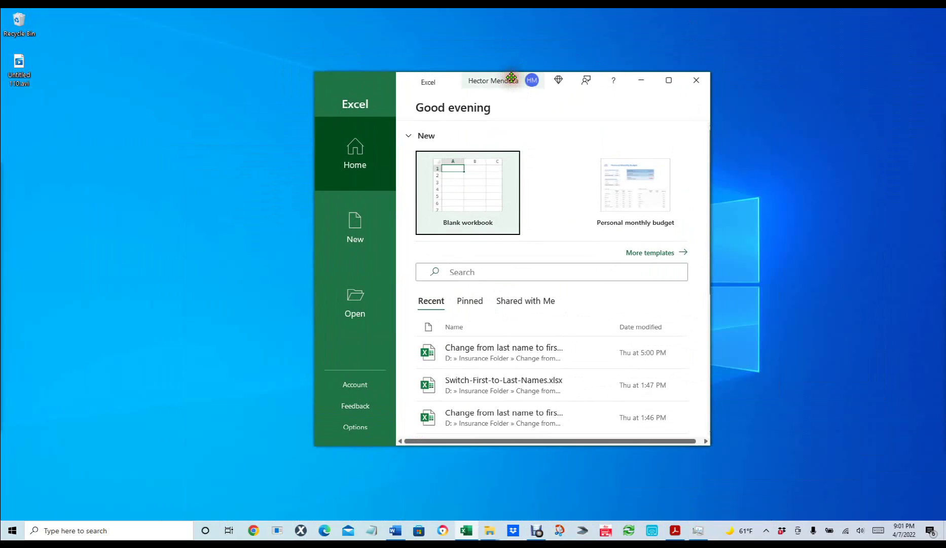
drag(713, 217, 839, 205)
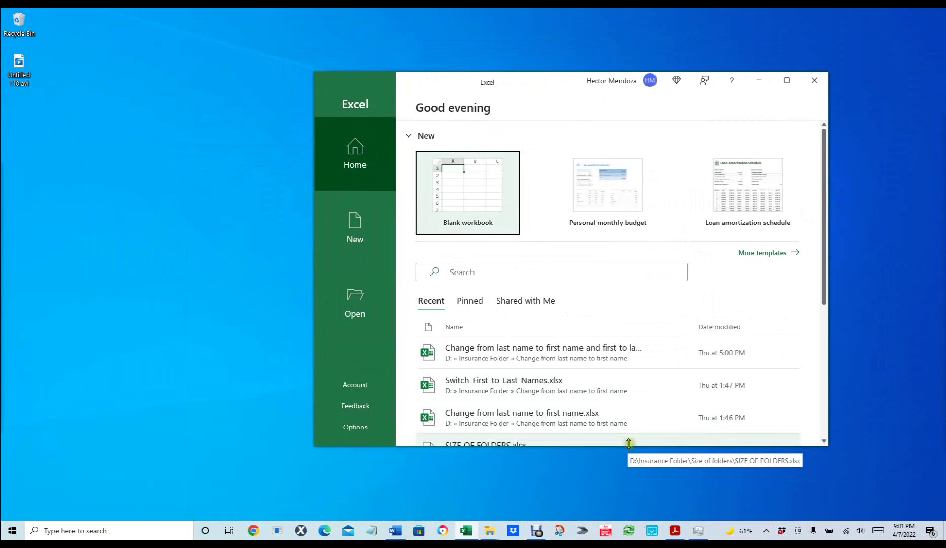
click(542, 83)
drag(541, 83, 920, 108)
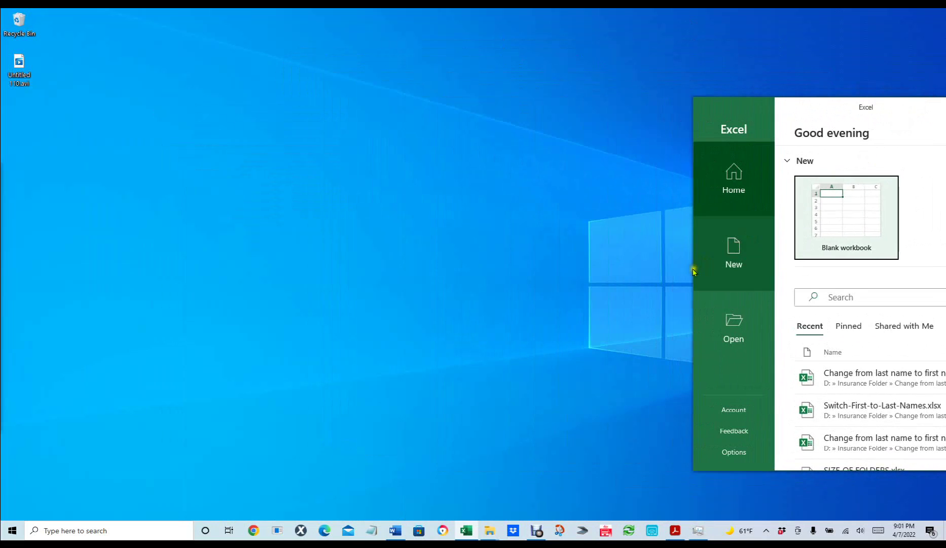
drag(690, 272, 941, 252)
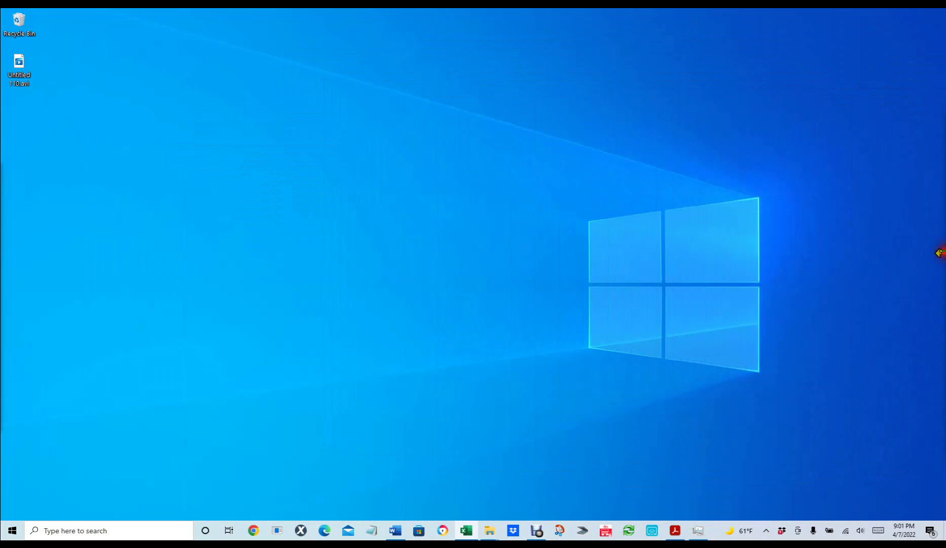
- Bring the Acrobat Reader guide on recovering off-screen windows back to the front
click(358, 262)
click(676, 530)
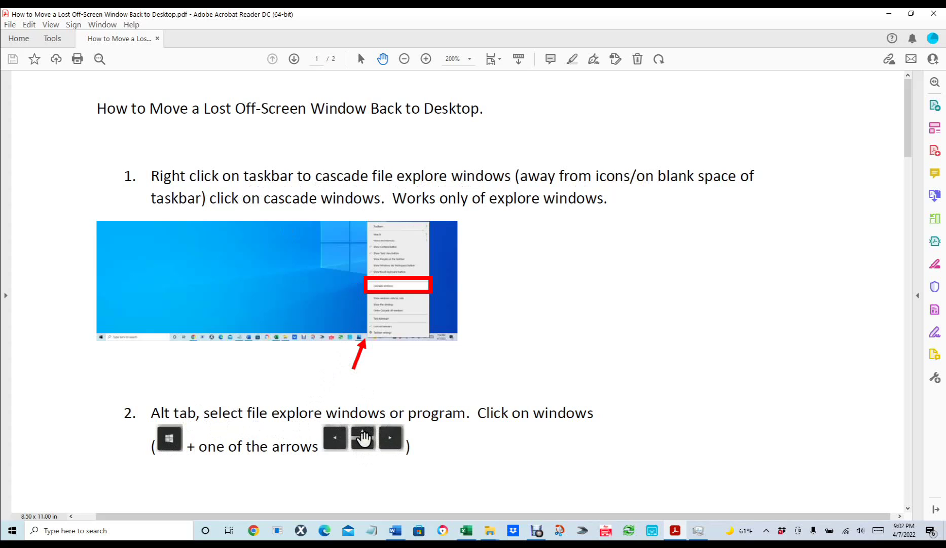
- Scroll down the guide, then open Task Manager from the taskbar and close it again
scroll(477, 264, down, 5)
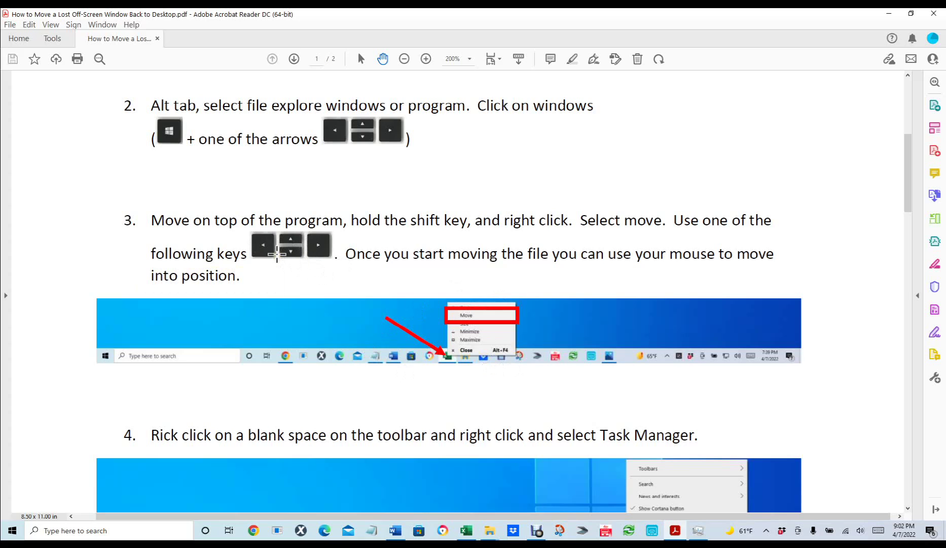
scroll(277, 254, down, 5)
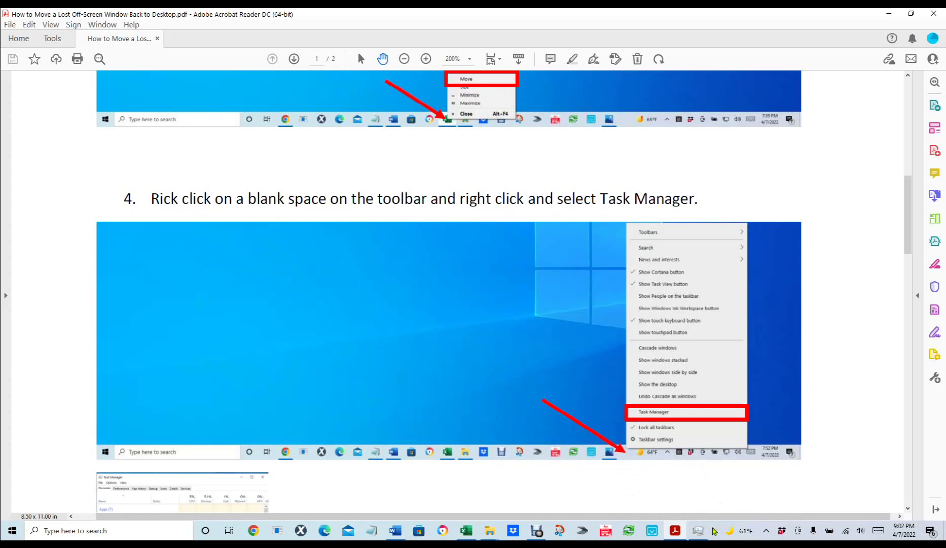
right_click(713, 530)
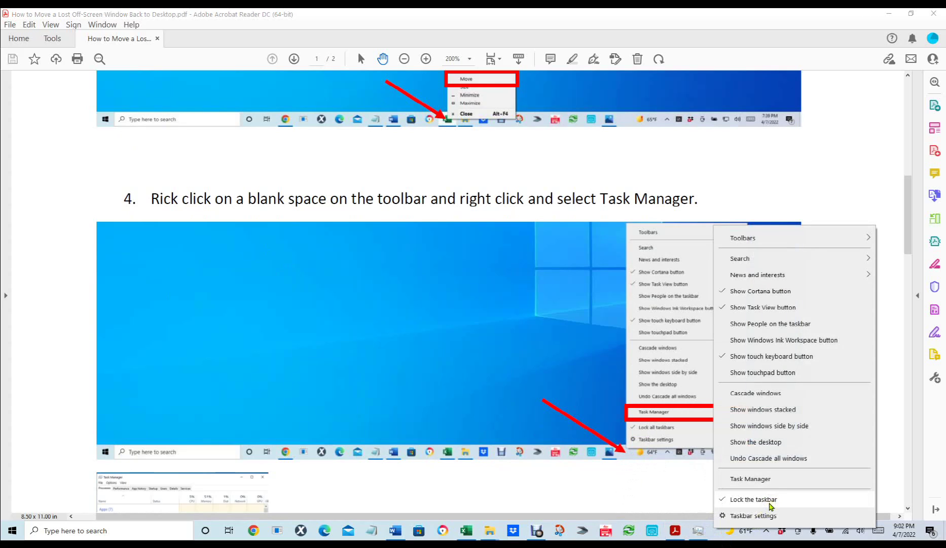
click(777, 481)
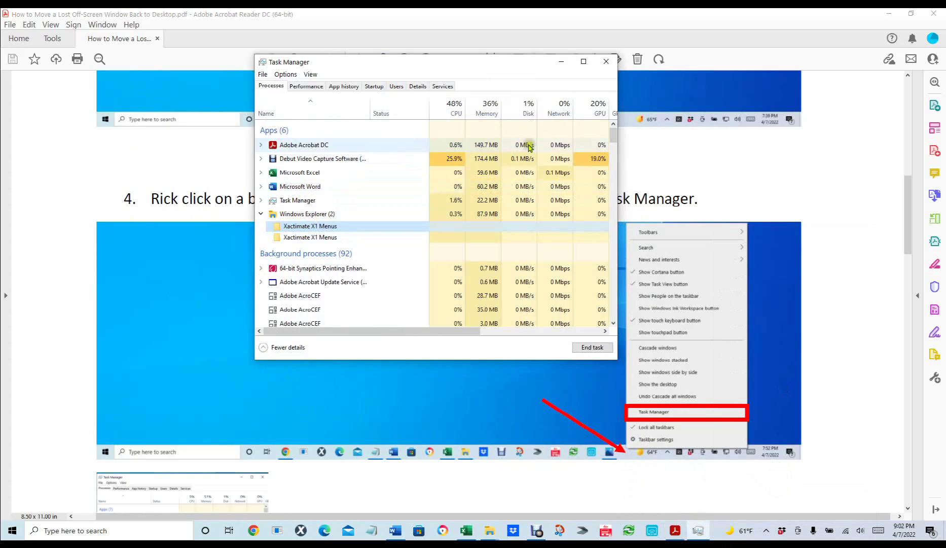
click(605, 61)
- Scroll the guide down to step 5 on page 2
scroll(393, 316, down, 10)
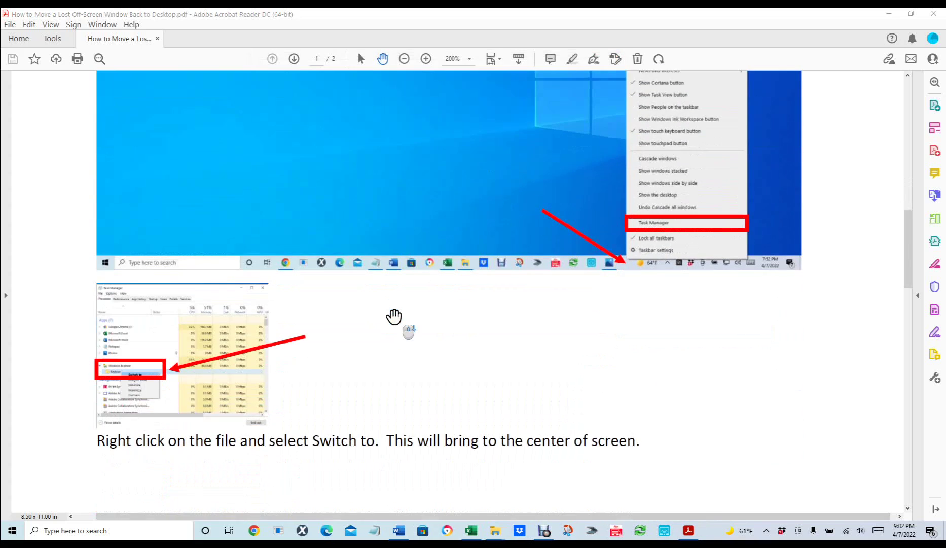
scroll(394, 315, down, 2)
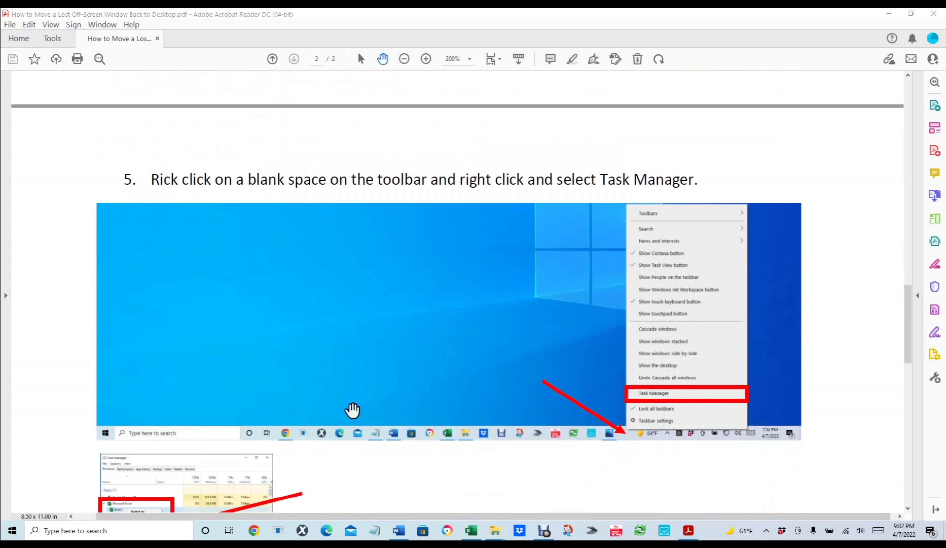
scroll(352, 409, down, 2)
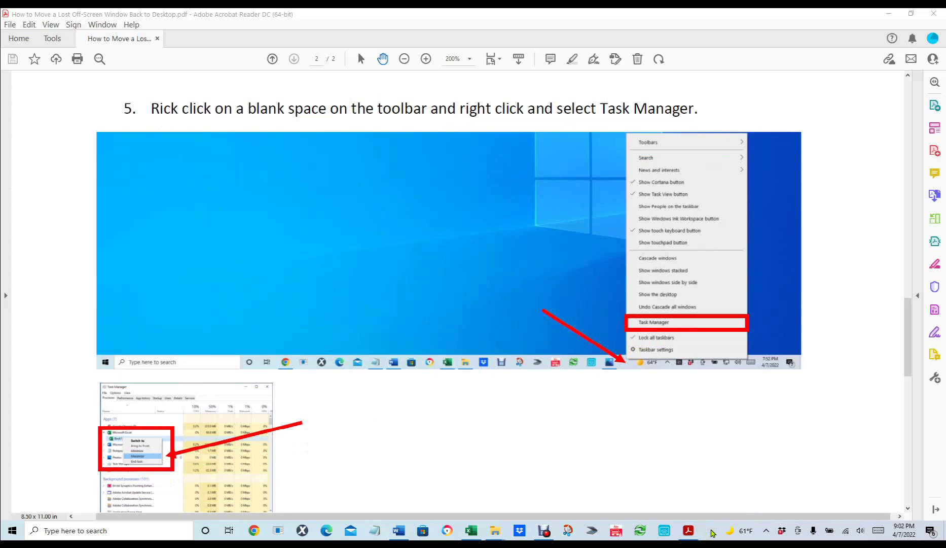
- Reopen Task Manager and expand Microsoft Excel to list its window
right_click(712, 532)
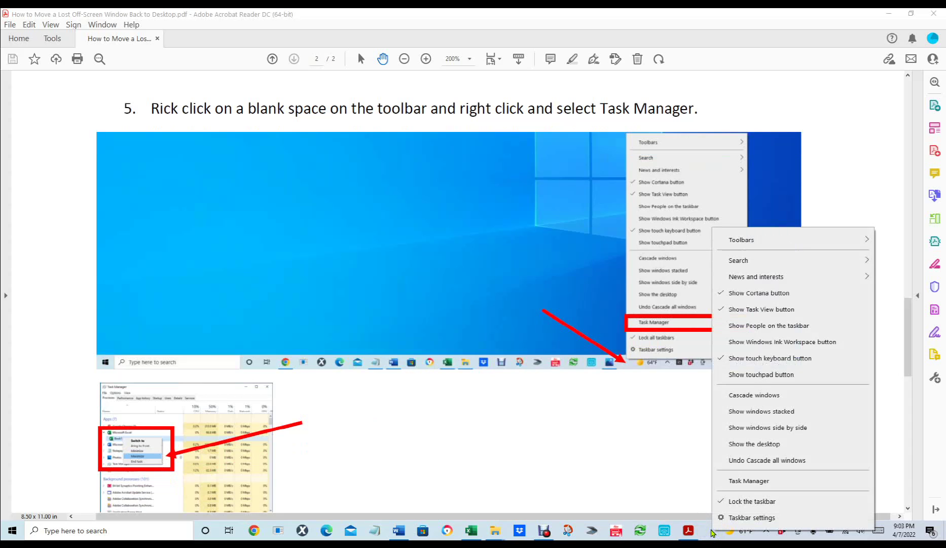
click(734, 480)
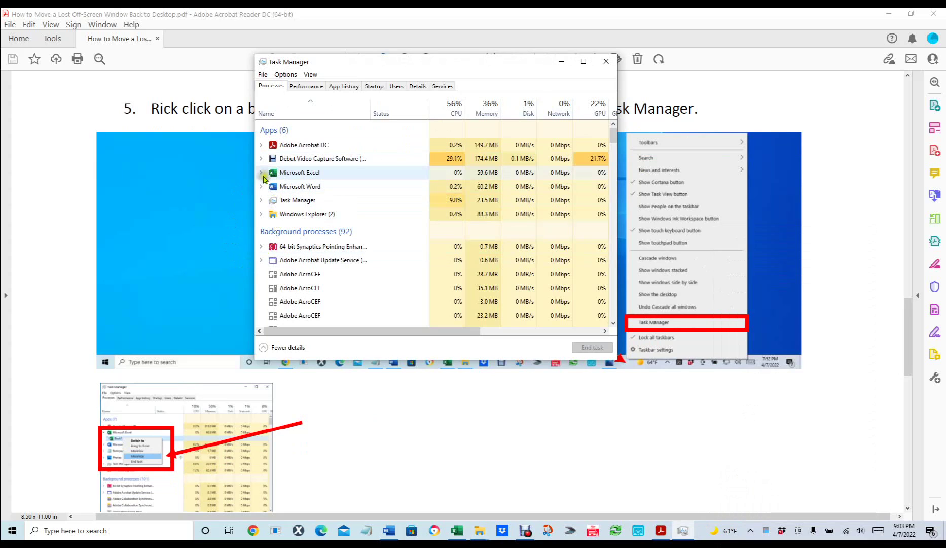
click(261, 173)
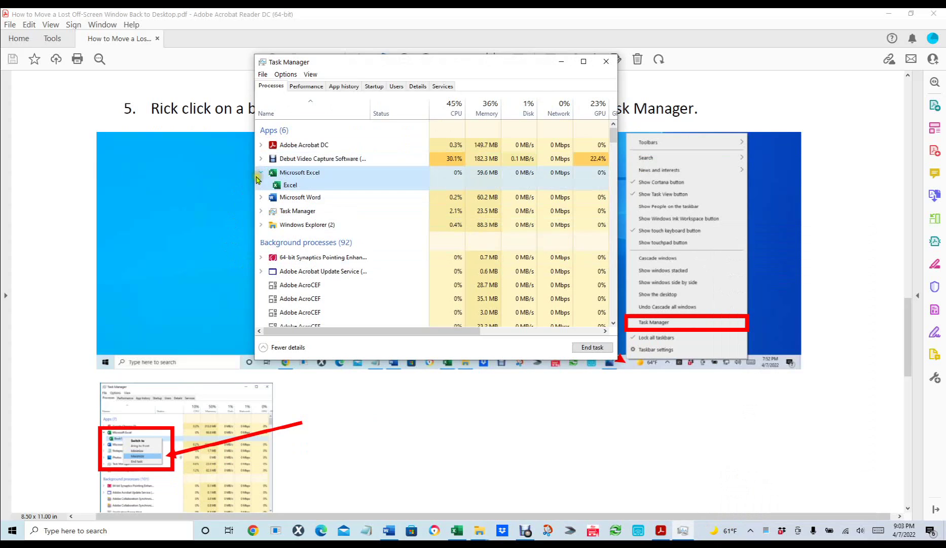
right_click(293, 186)
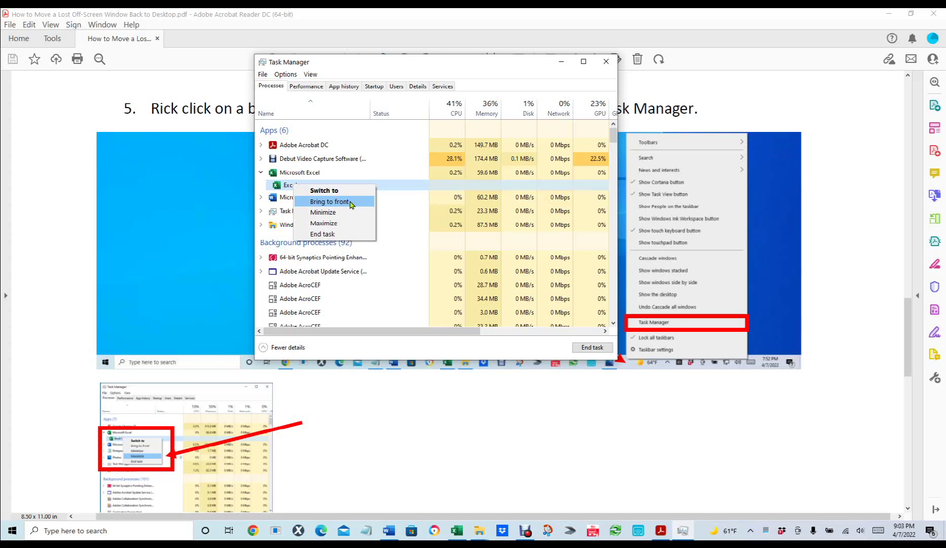
- Try bringing the Excel window to the front, then reopen its window commands menu
click(350, 204)
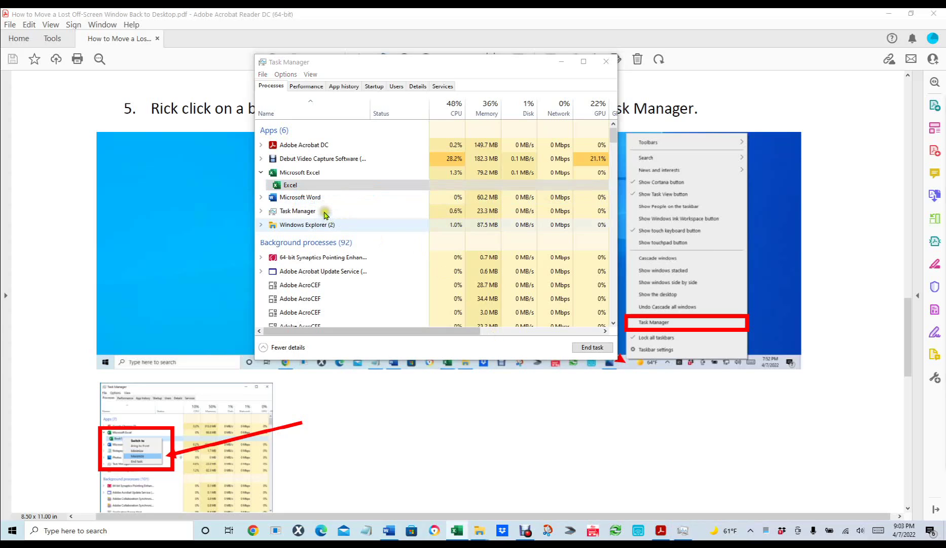
right_click(307, 188)
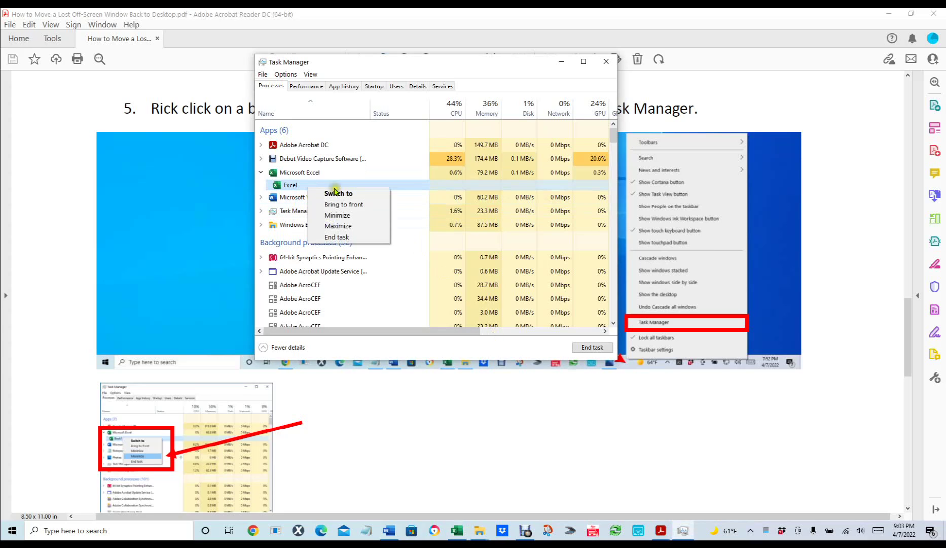
click(355, 205)
right_click(307, 178)
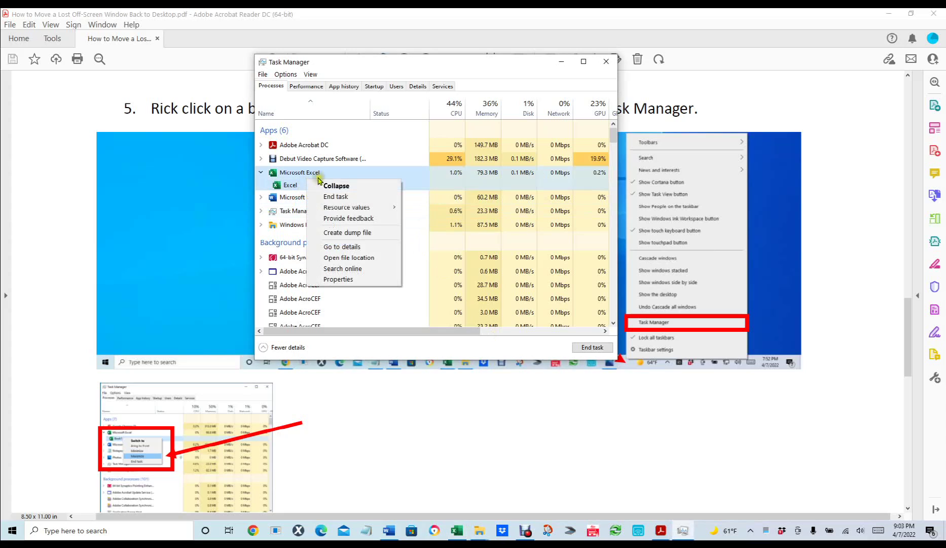
click(291, 185)
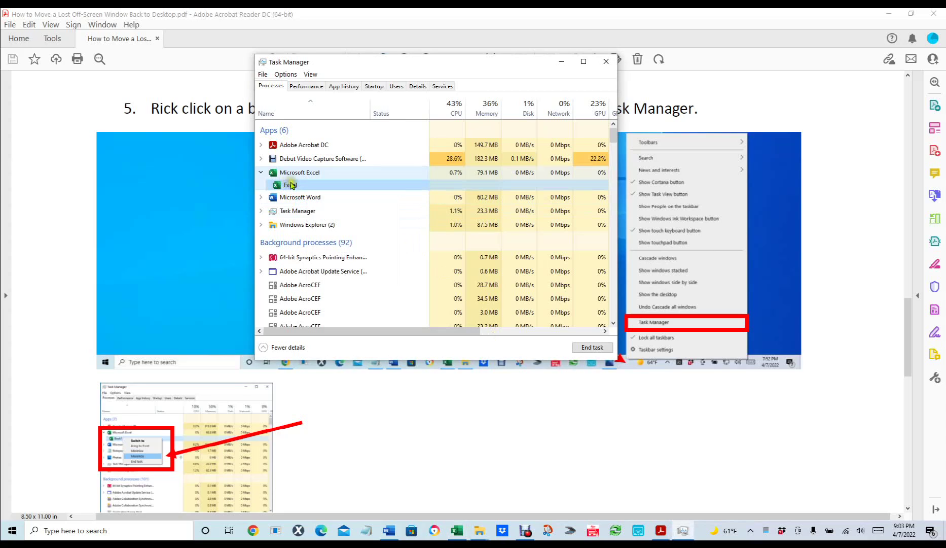
right_click(291, 185)
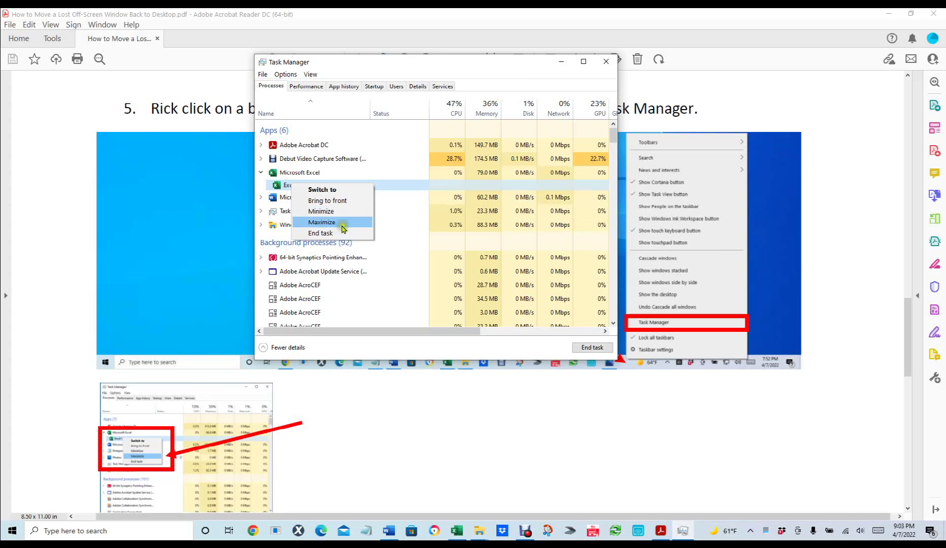
- Maximize the lost Excel window, dismiss the file-not-found message, and close Excel
click(342, 224)
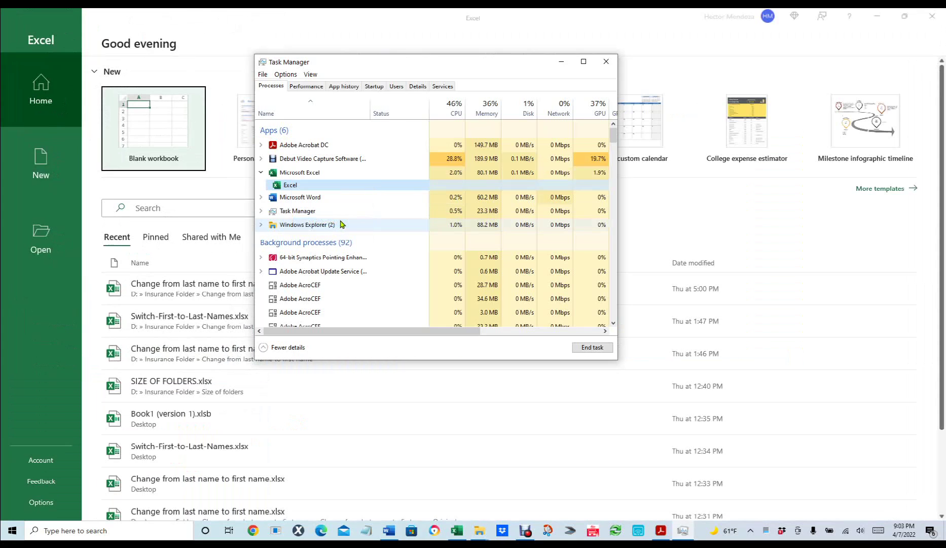
click(667, 46)
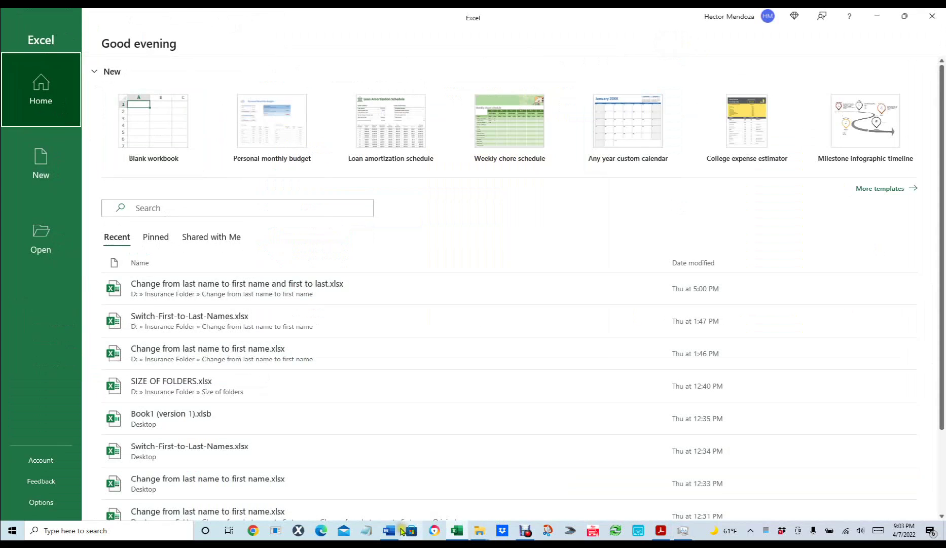
click(389, 531)
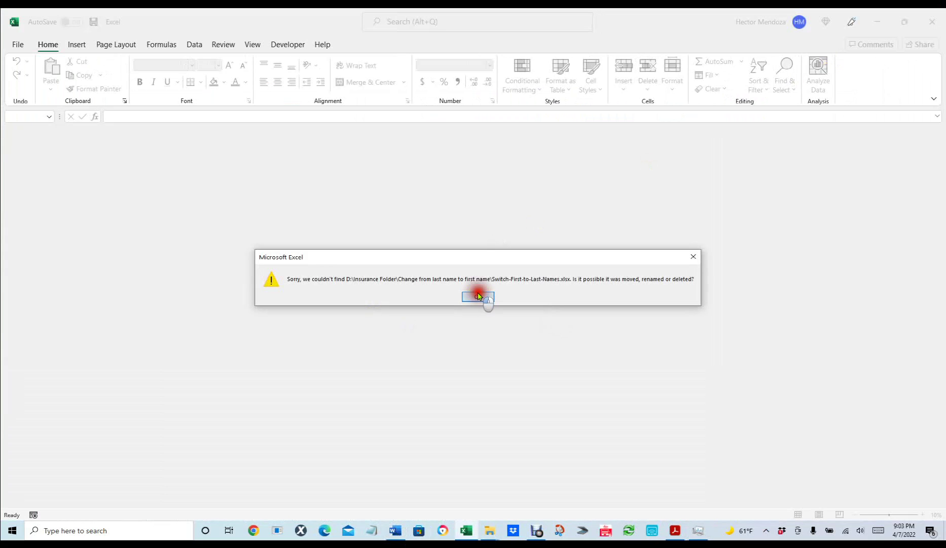
click(930, 21)
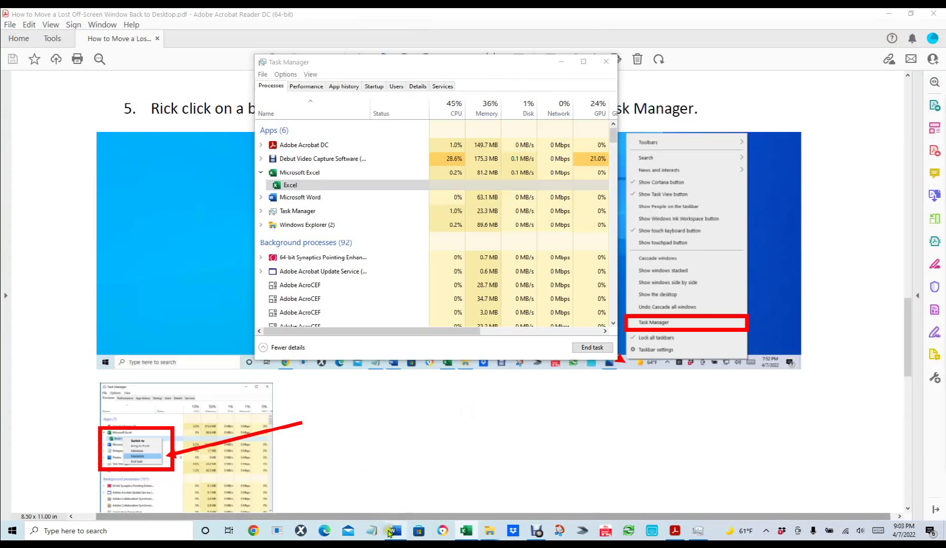
- Open Task Manager and select the Document1 - Word window under Microsoft Word
mouse_move(396, 530)
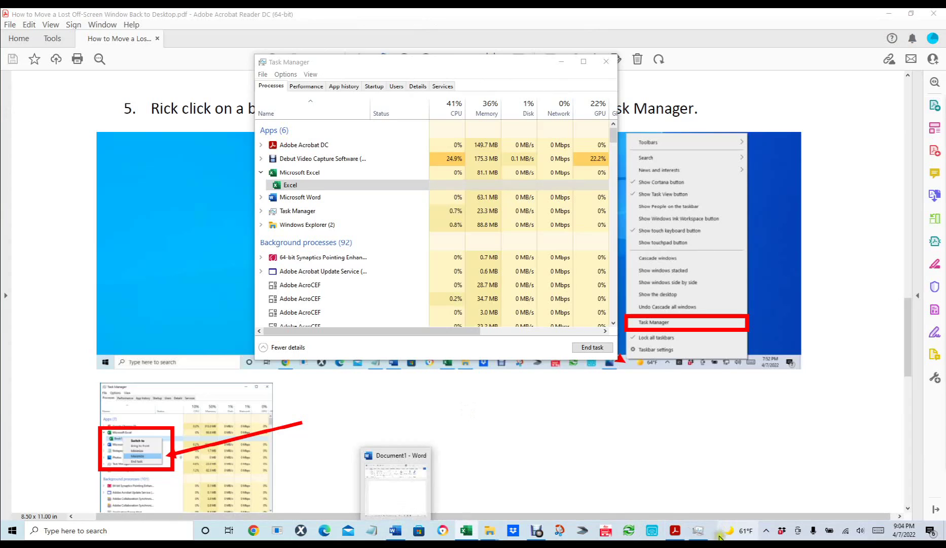
right_click(699, 529)
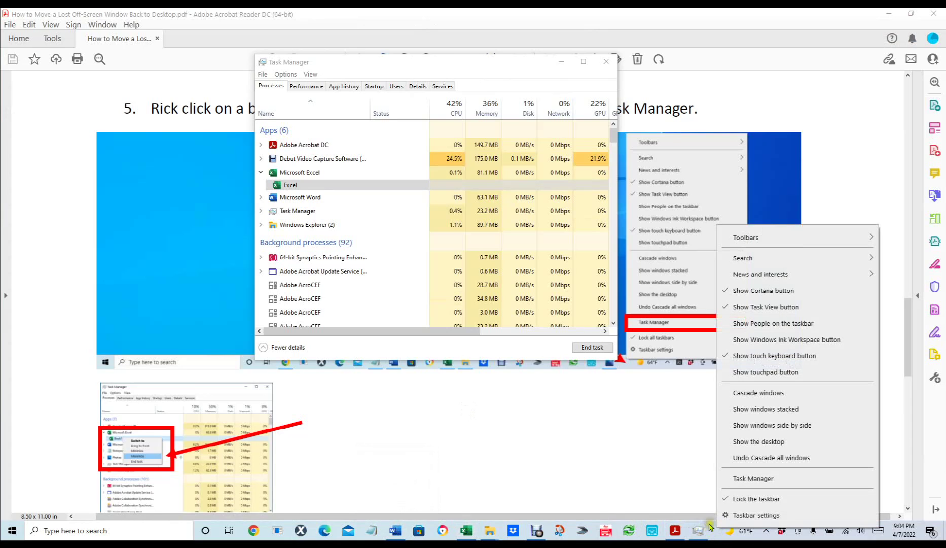
click(745, 479)
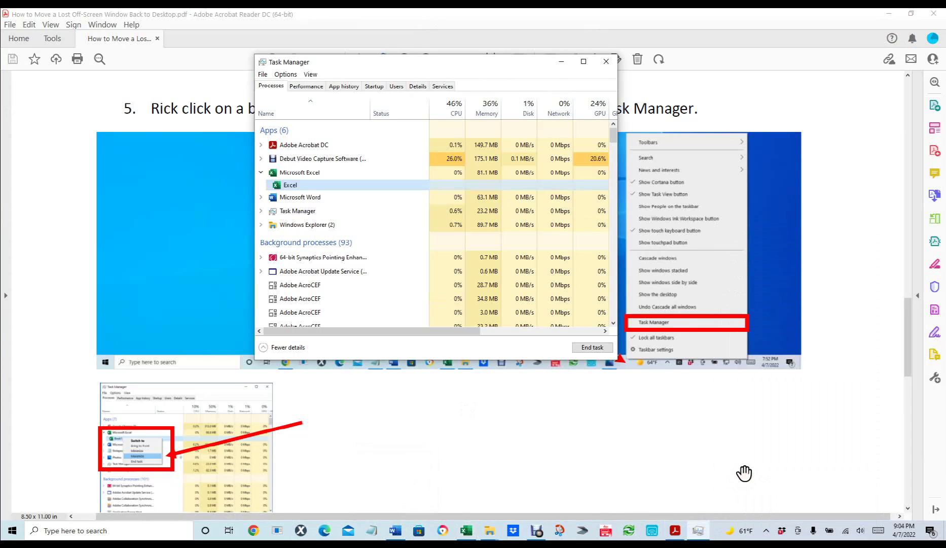
click(261, 198)
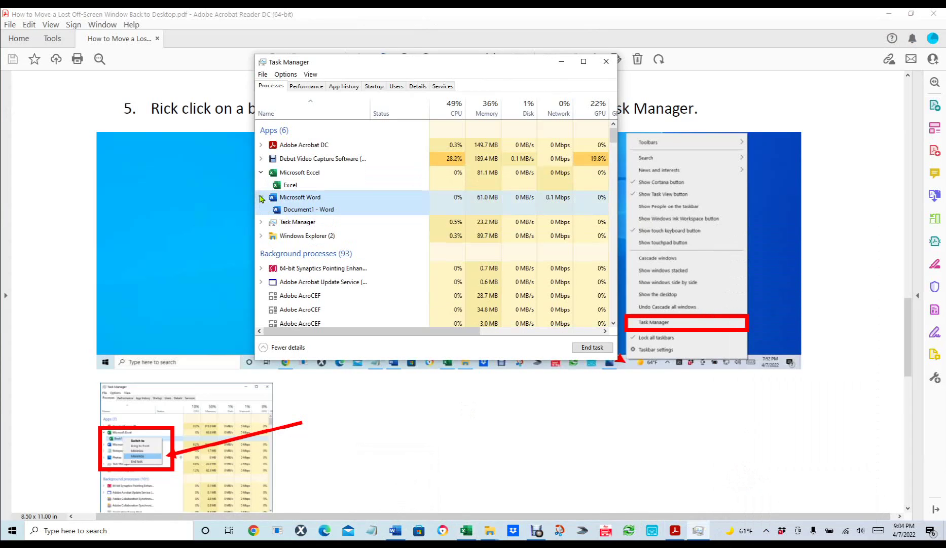
click(307, 210)
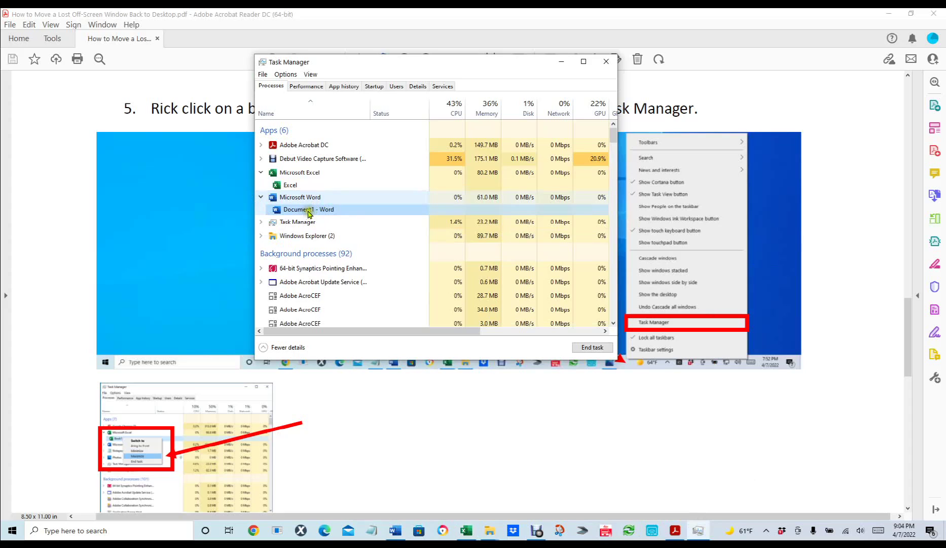
- Maximize Document1 - Word, restore it to a smaller window, close it, and return to the guide
right_click(309, 214)
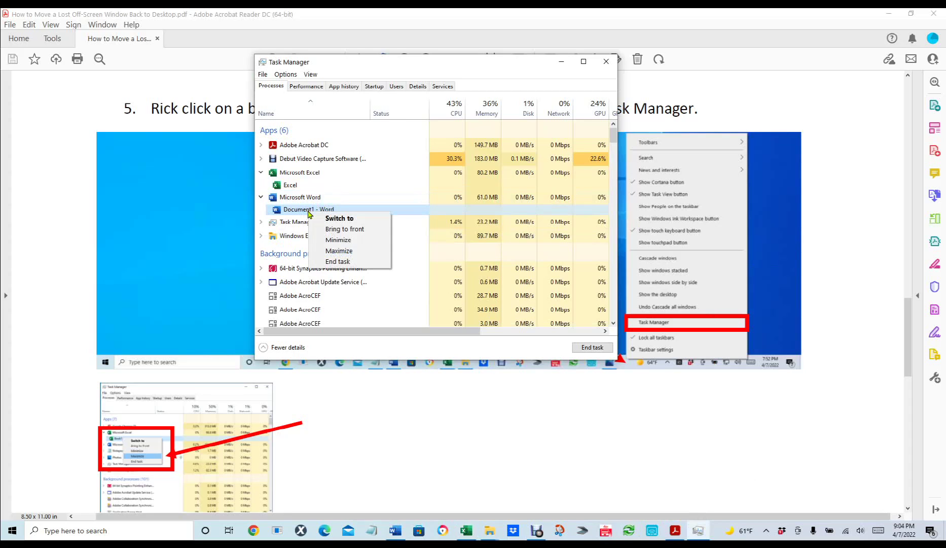
click(350, 253)
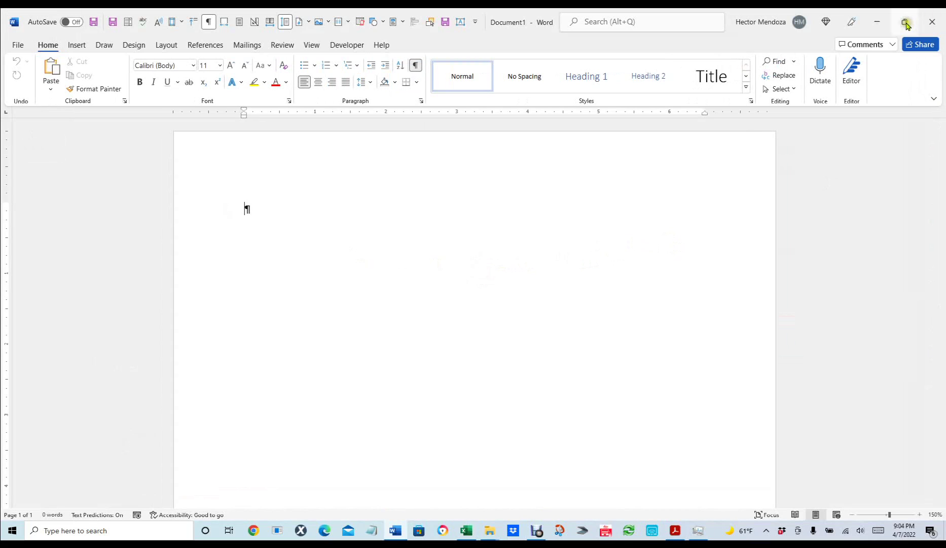
drag(706, 43, 363, 131)
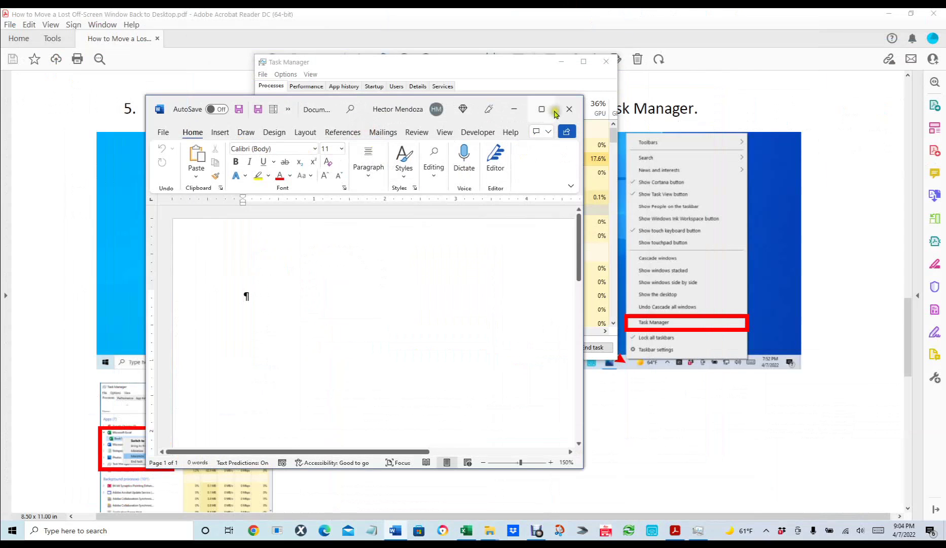
click(569, 109)
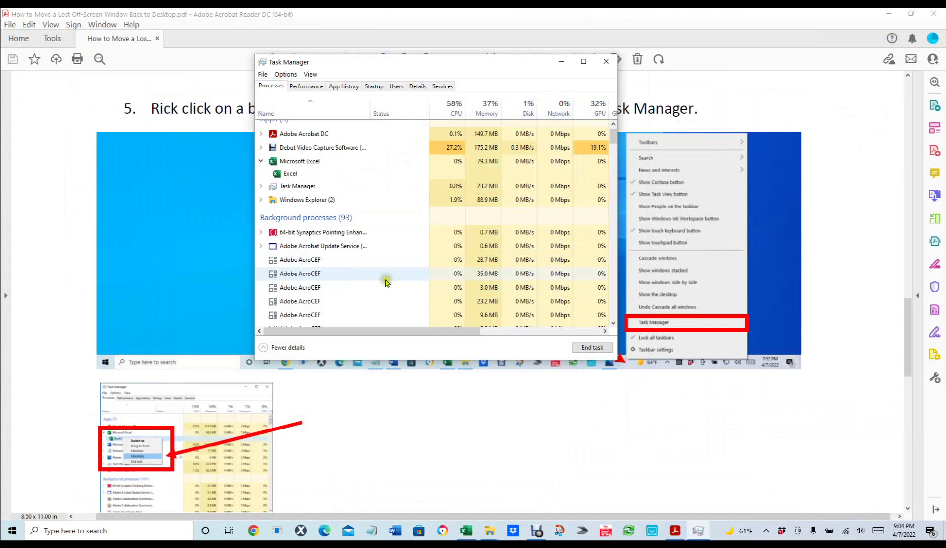
click(346, 474)
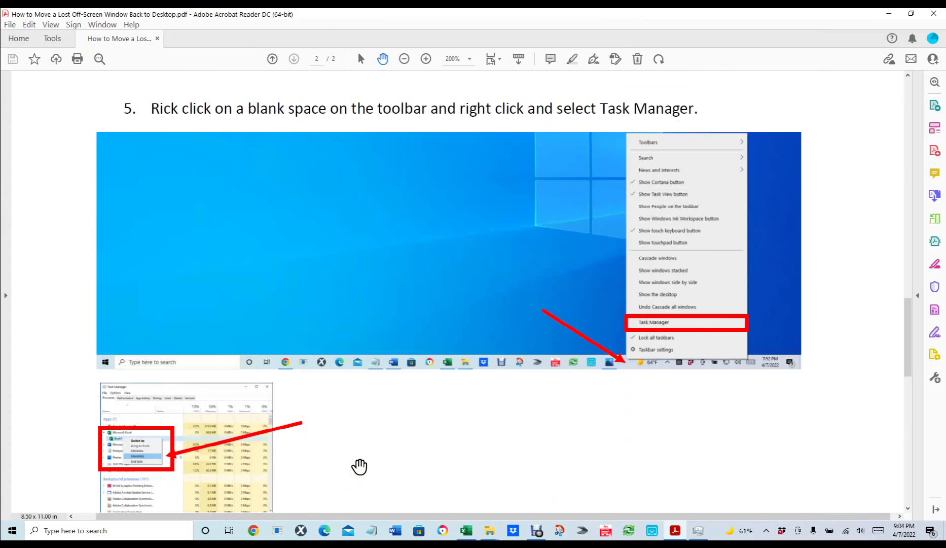
- Review the guide's steps 1–5, then switch to the Debut Professional recorder window
scroll(359, 466, up, 15)
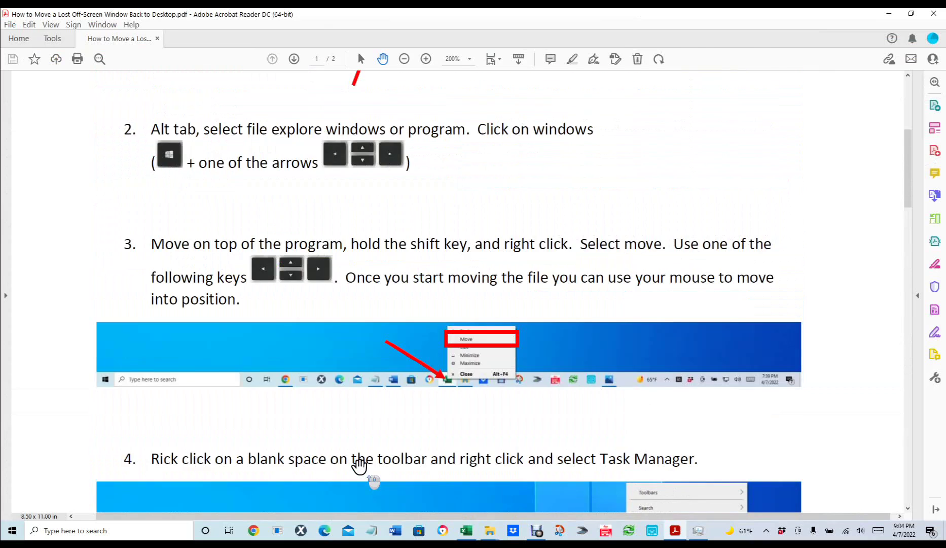
scroll(359, 465, up, 10)
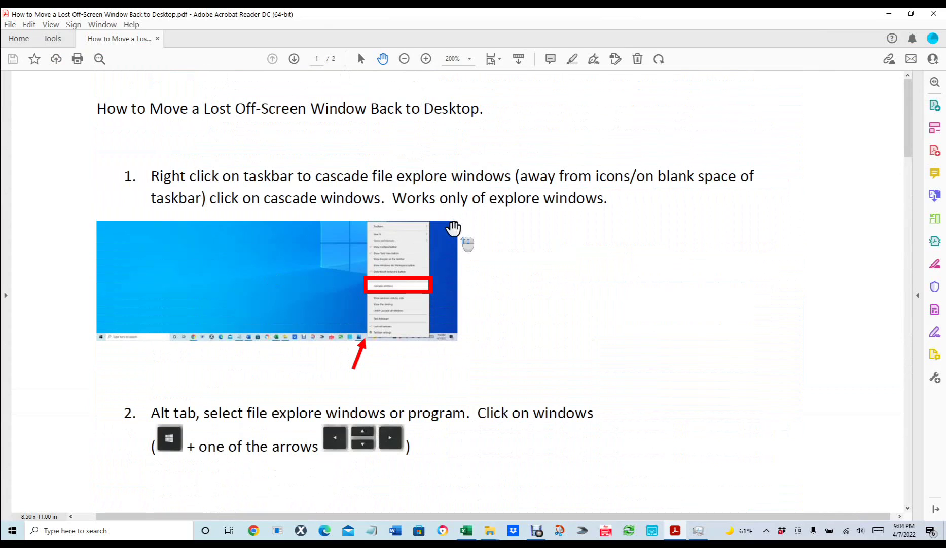
scroll(659, 267, down, 10)
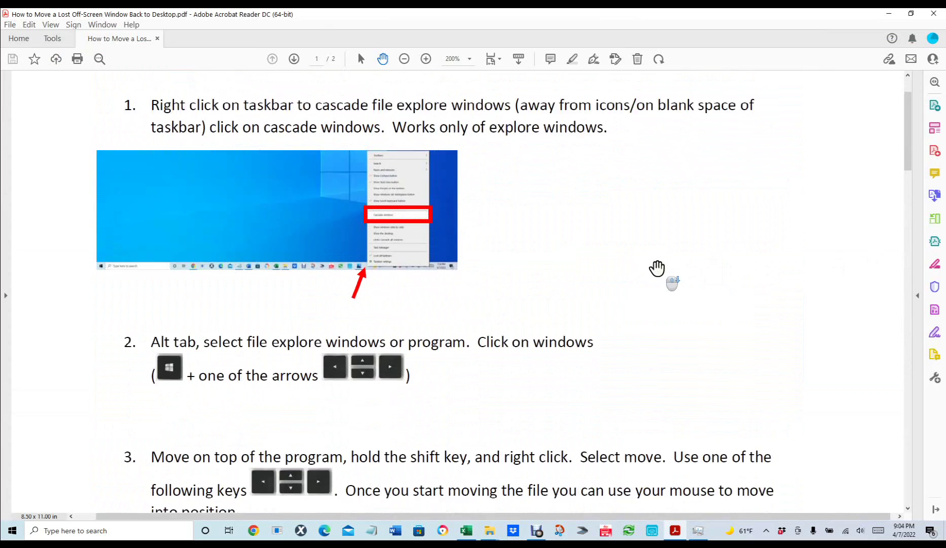
scroll(656, 269, down, 3)
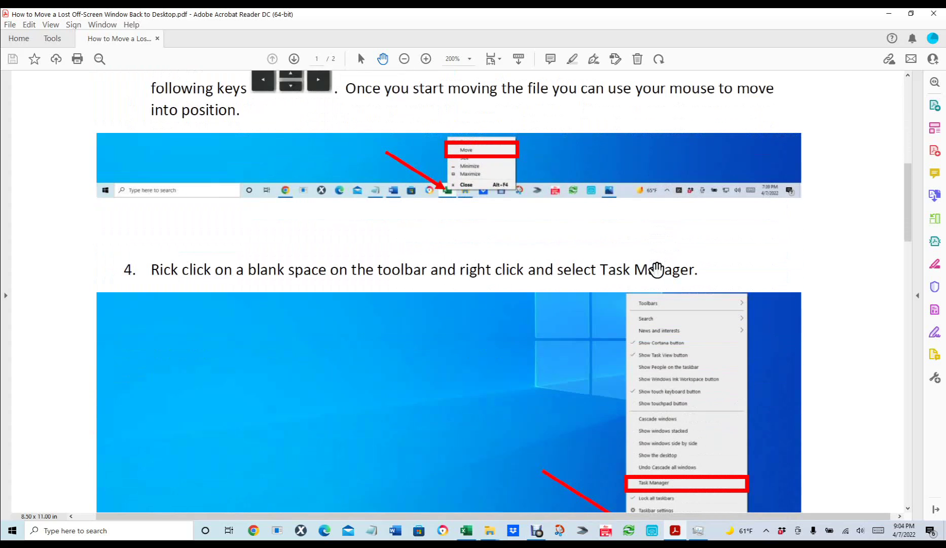
scroll(656, 269, down, 7)
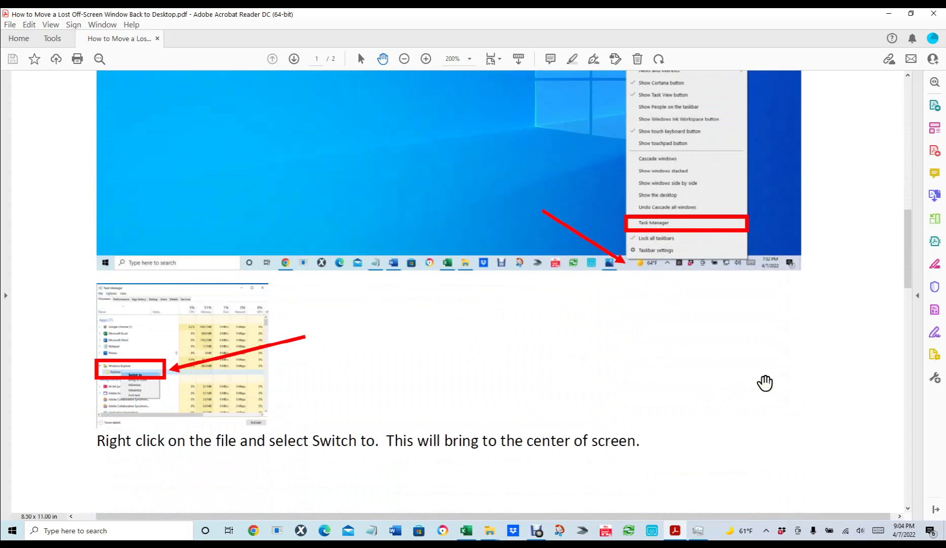
scroll(766, 382, down, 4)
scroll(766, 382, down, 3)
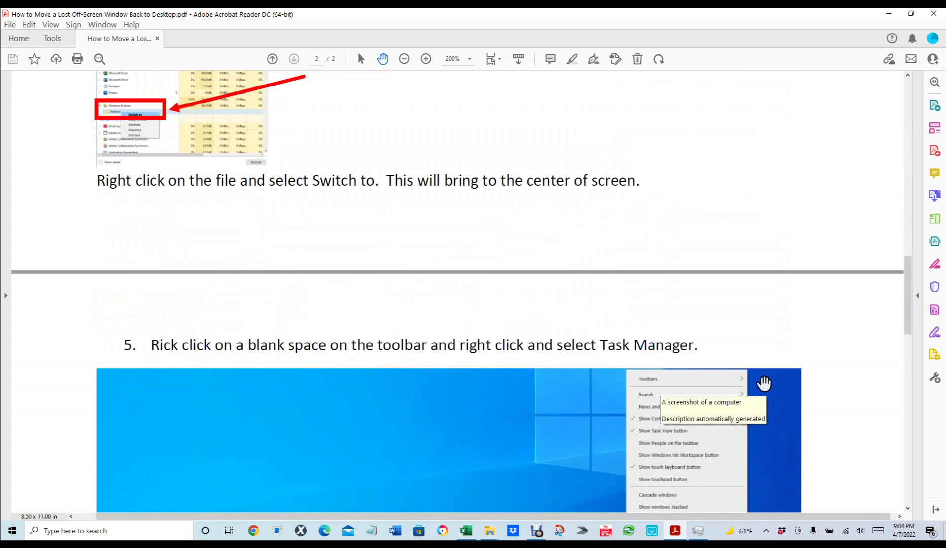
scroll(764, 383, down, 5)
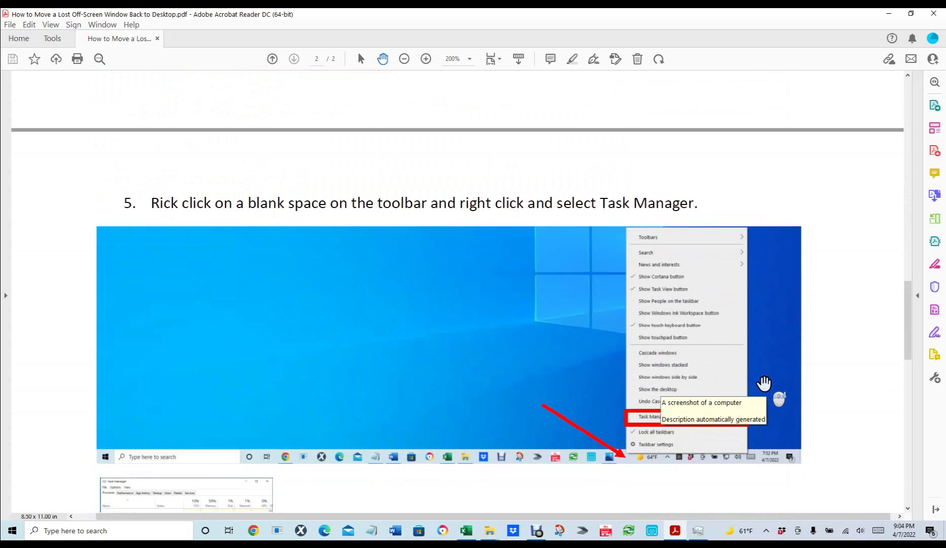
scroll(431, 436, down, 4)
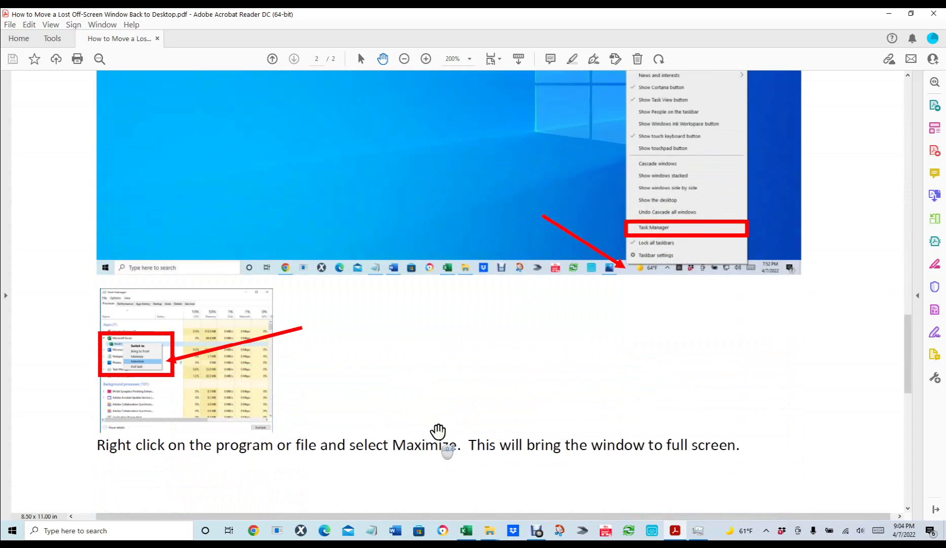
scroll(516, 388, down, 7)
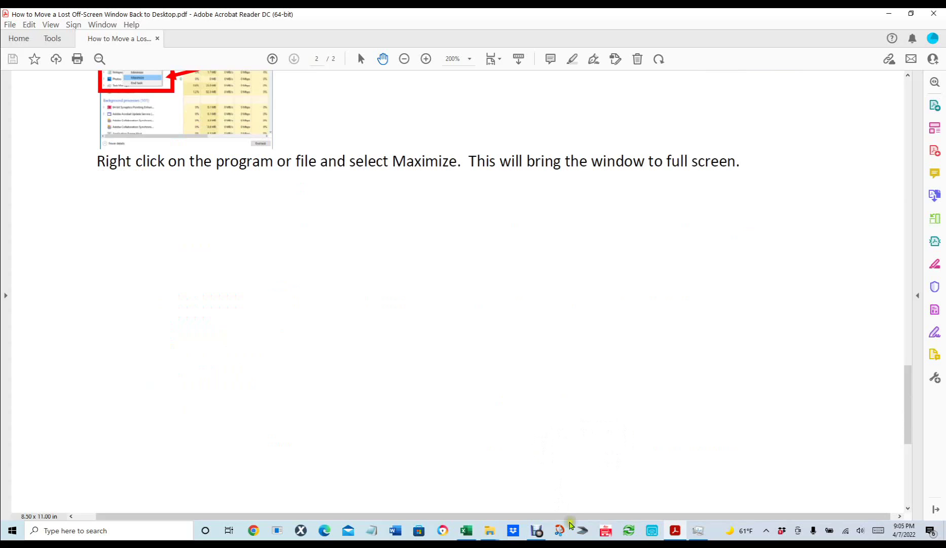
mouse_move(545, 534)
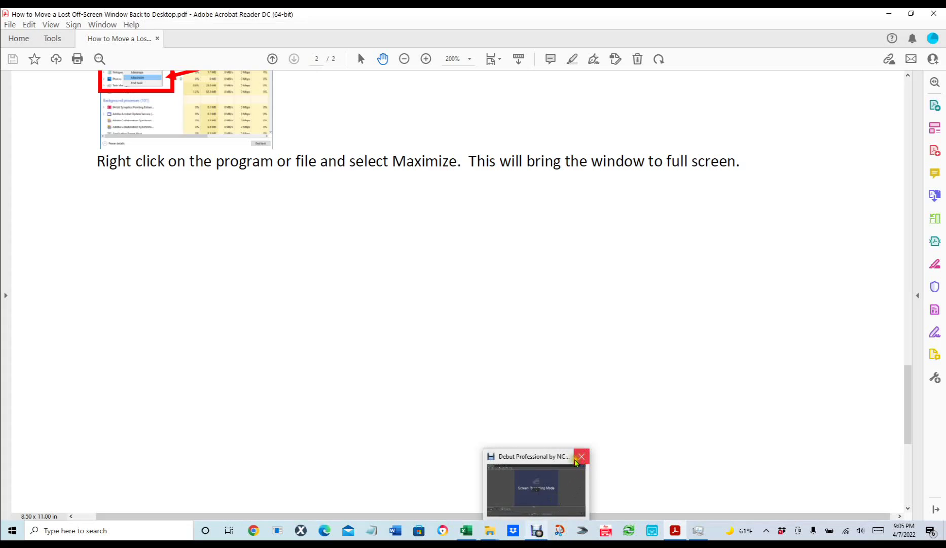
click(537, 490)
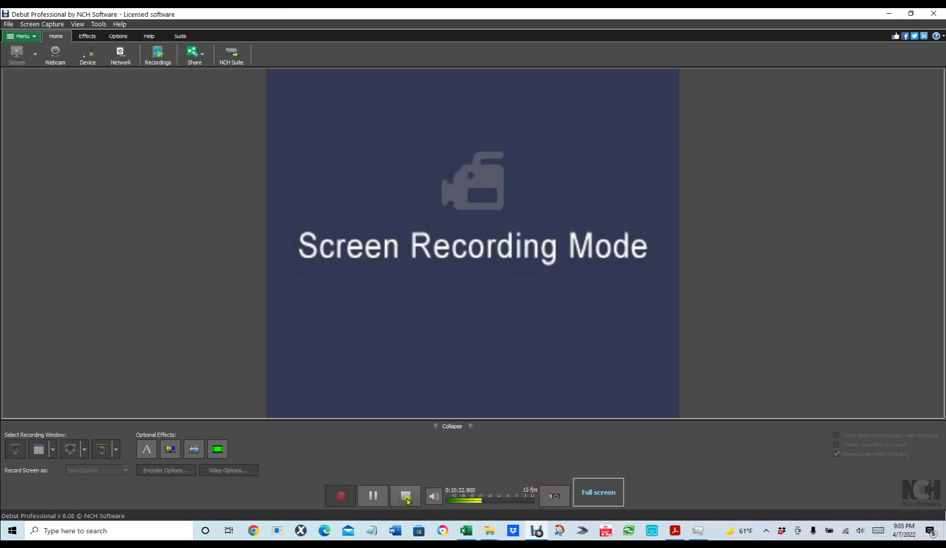